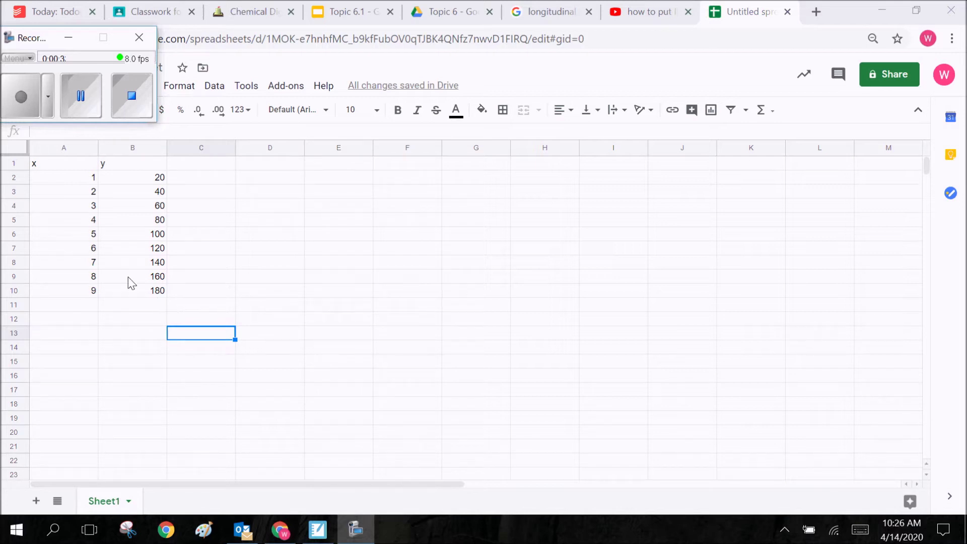
Inspect the x and y headers in A1 and B1 and the first x value
{"action": "left_click", "coordinate": [69, 182]}
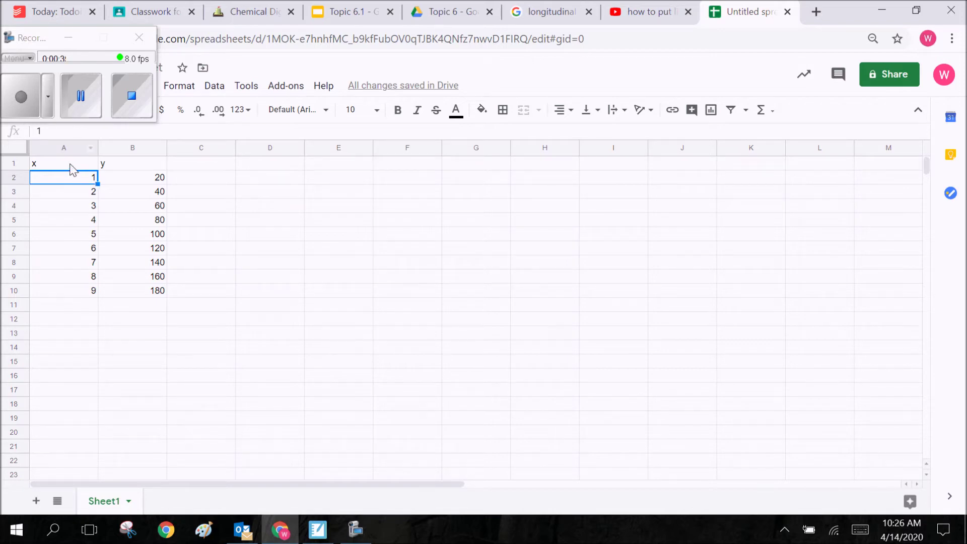
{"action": "left_click", "coordinate": [72, 168]}
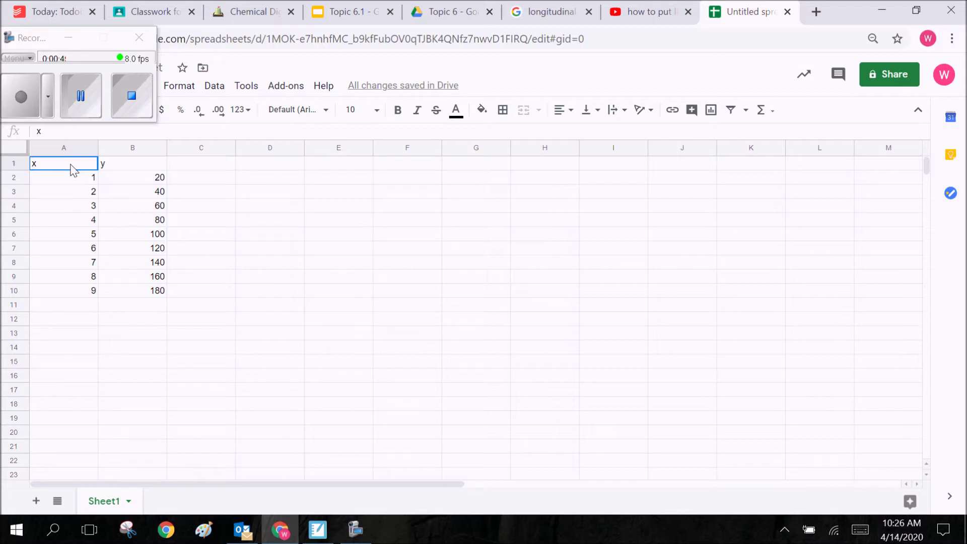
{"action": "left_click", "coordinate": [126, 167]}
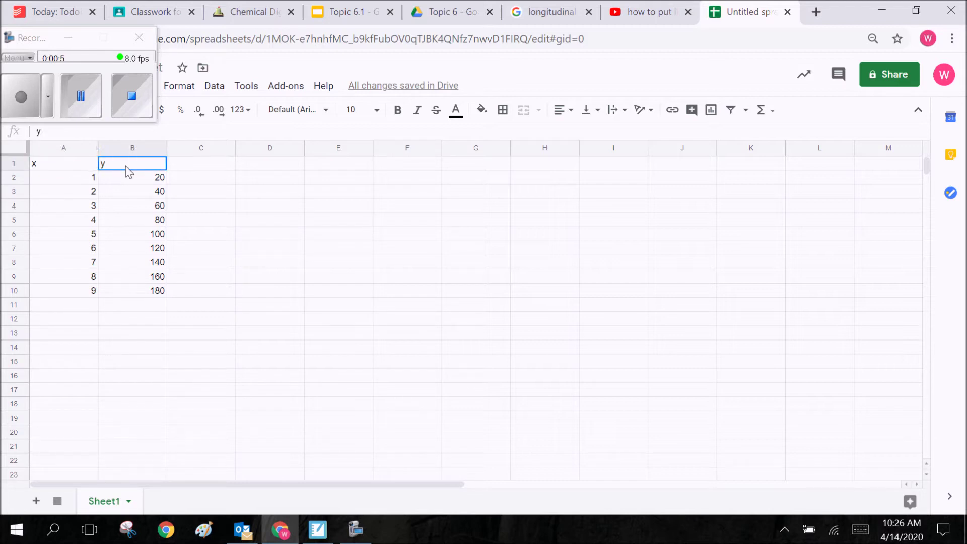
{"action": "left_click", "coordinate": [79, 168]}
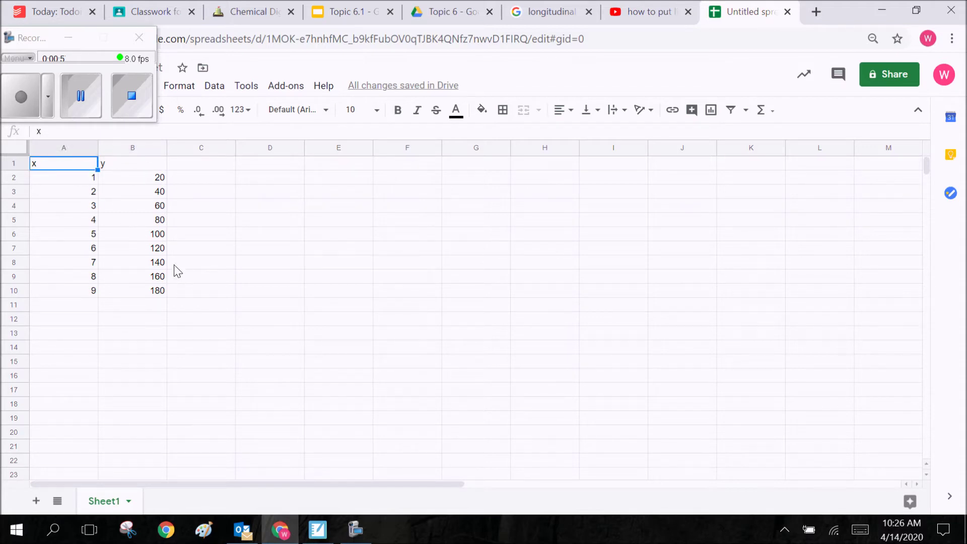
Select the data range A2:B10 and insert a chart from it
{"action": "left_click", "coordinate": [85, 180]}
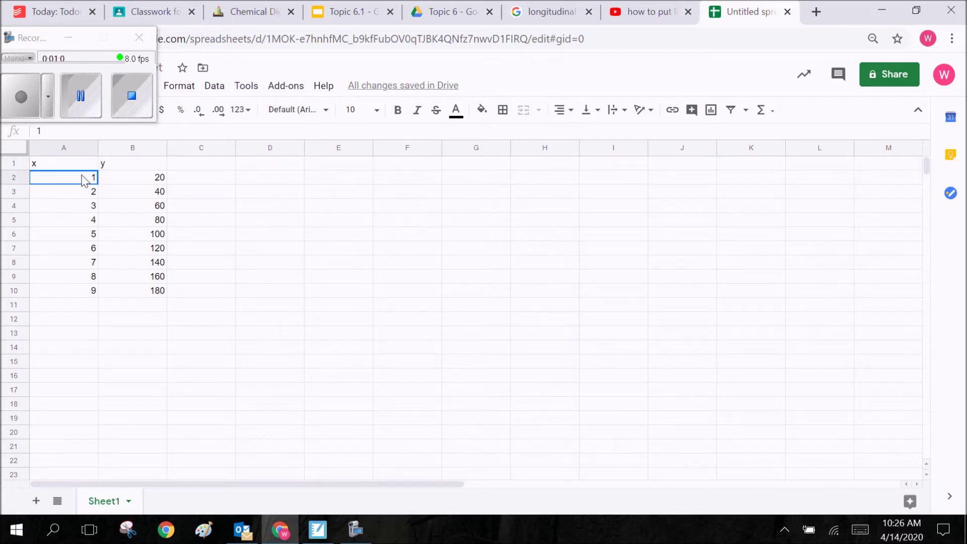
{"action": "left_click_drag", "start_coordinate": [85, 180], "coordinate": [152, 291]}
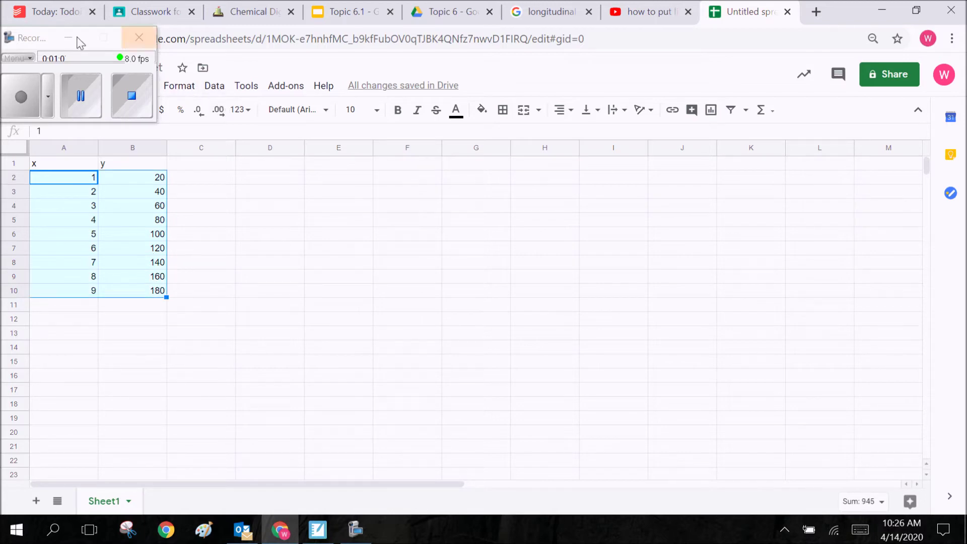
{"action": "left_click_drag", "start_coordinate": [45, 39], "coordinate": [312, 149]}
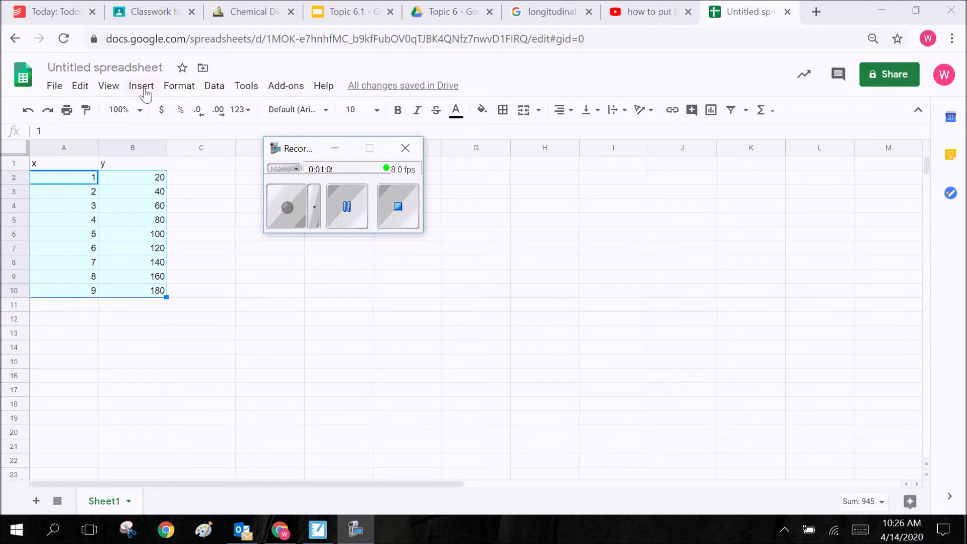
{"action": "left_click", "coordinate": [147, 91]}
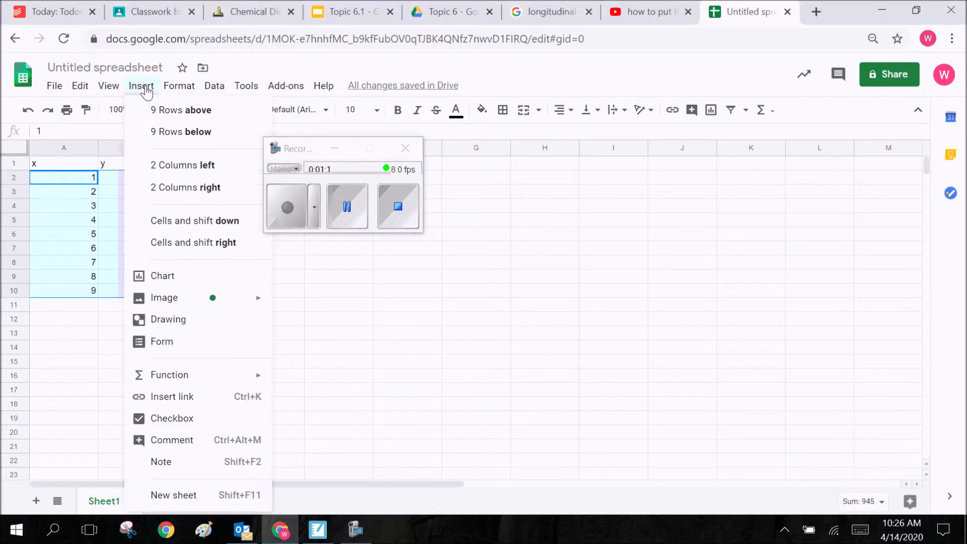
{"action": "left_click", "coordinate": [205, 274]}
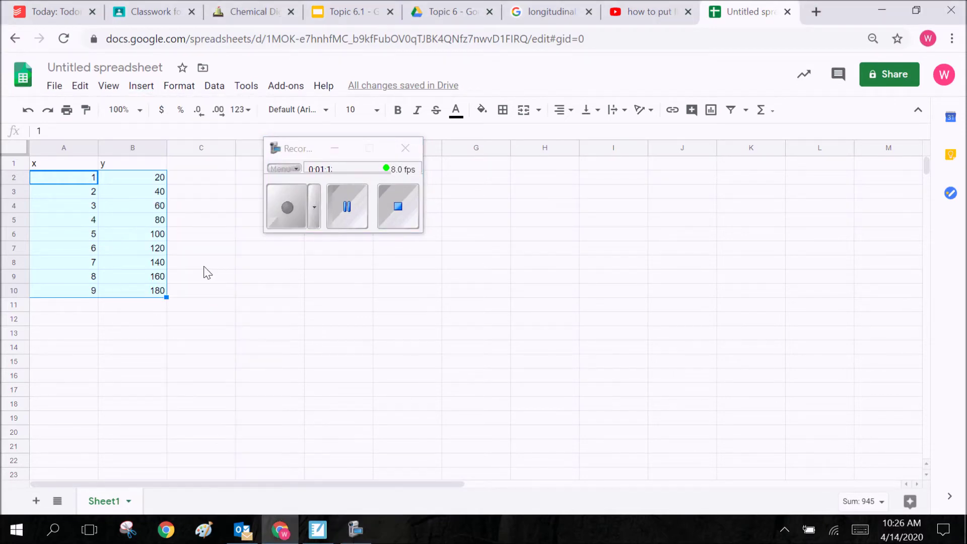
{"action": "left_click", "coordinate": [276, 149]}
{"action": "left_click", "coordinate": [196, 128]}
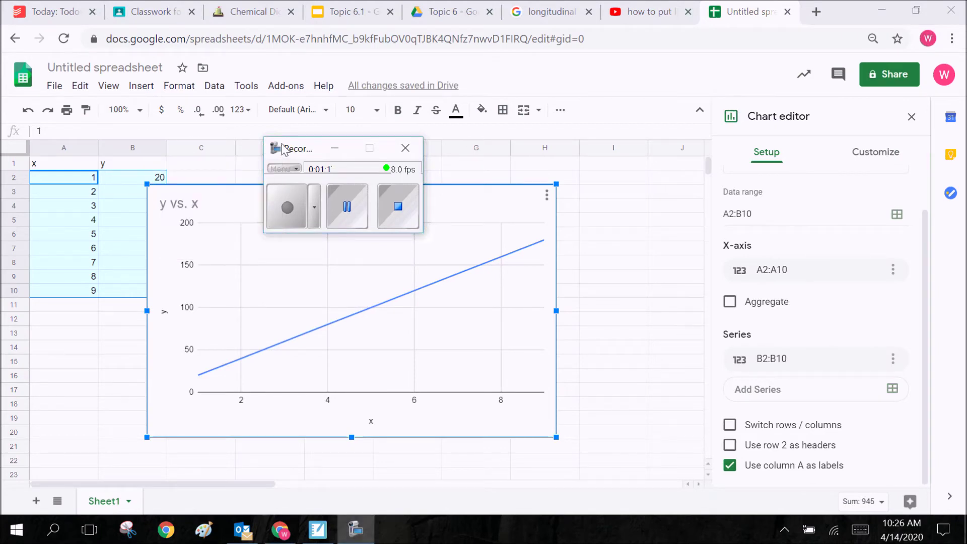
{"action": "left_click_drag", "start_coordinate": [283, 150], "coordinate": [30, 57]}
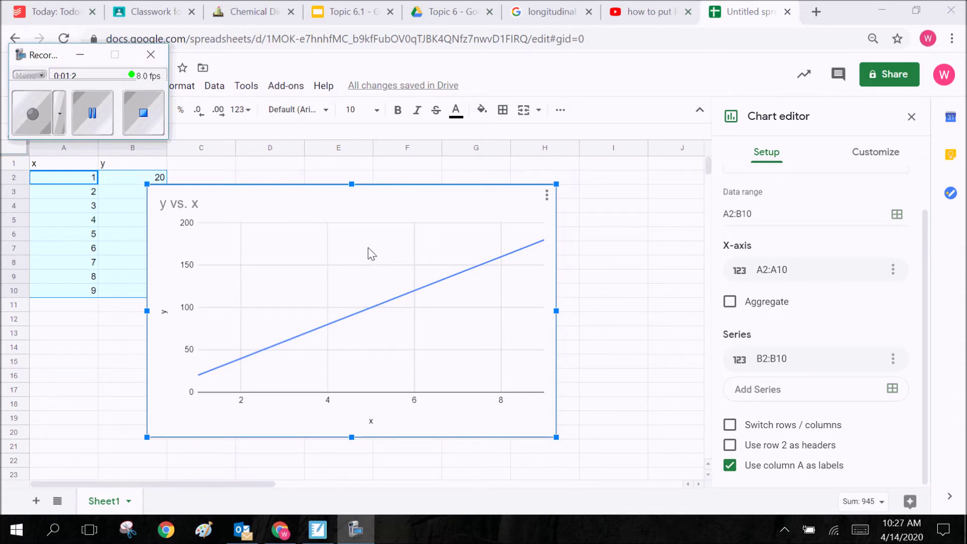
{"action": "left_click", "coordinate": [442, 205]}
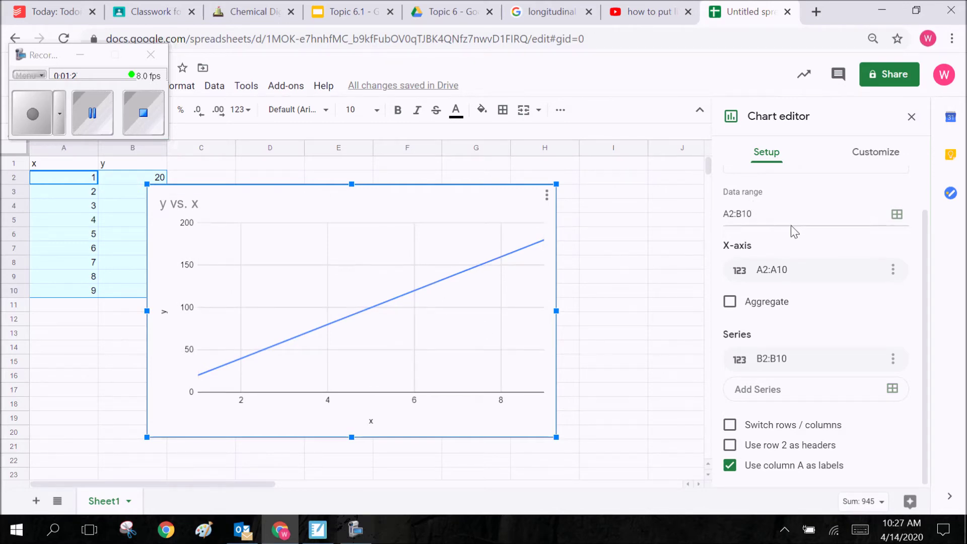
{"action": "scroll", "coordinate": [794, 237], "scroll_direction": "up", "scroll_amount": 2}
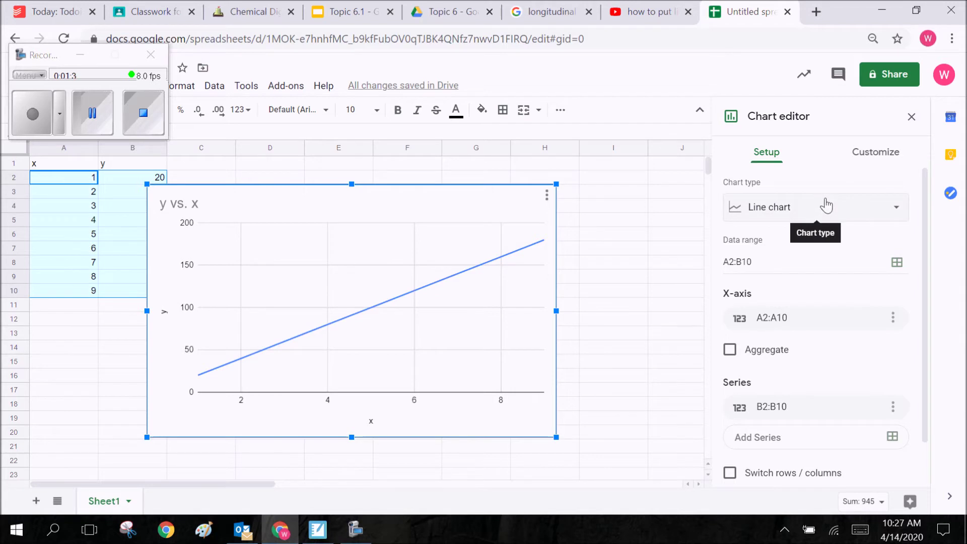
{"action": "left_click", "coordinate": [827, 203]}
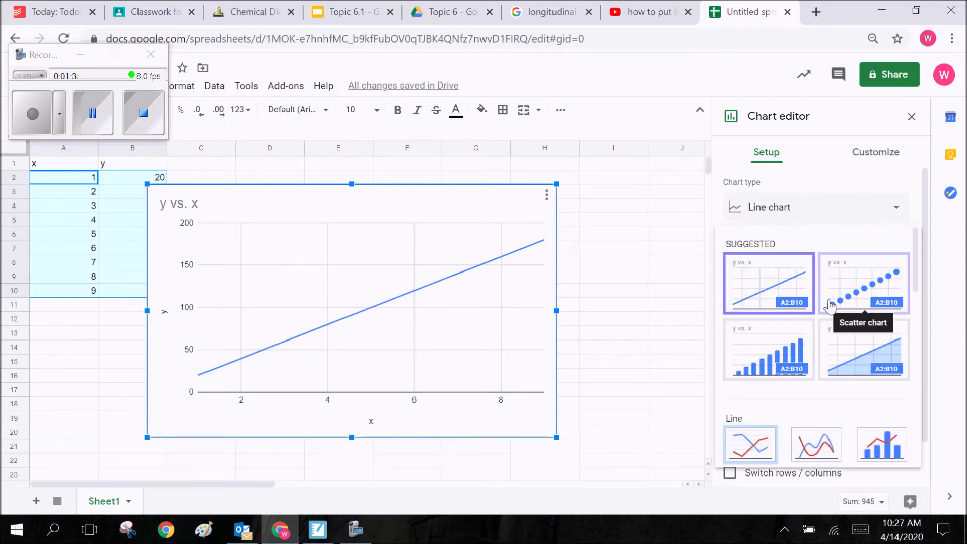
{"action": "left_click", "coordinate": [790, 347]}
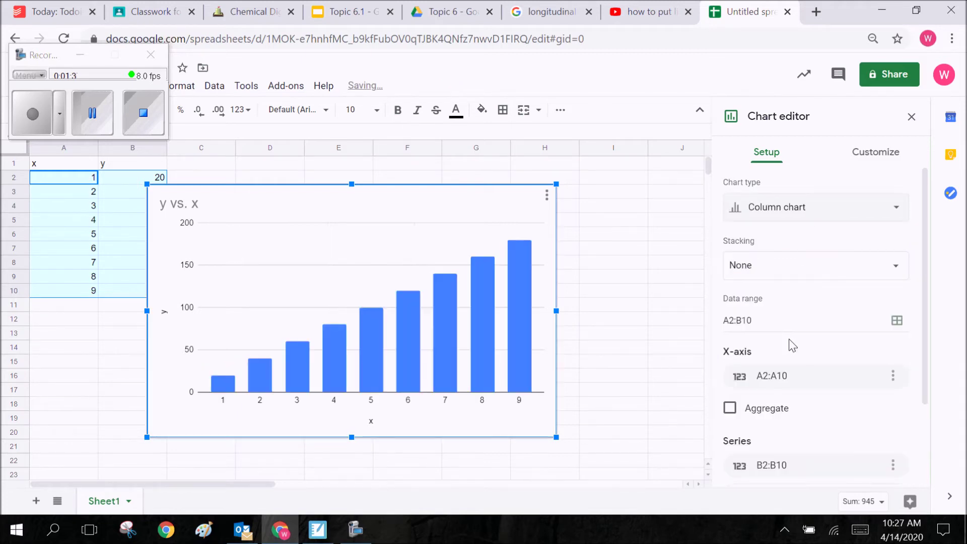
{"action": "left_click", "coordinate": [858, 207]}
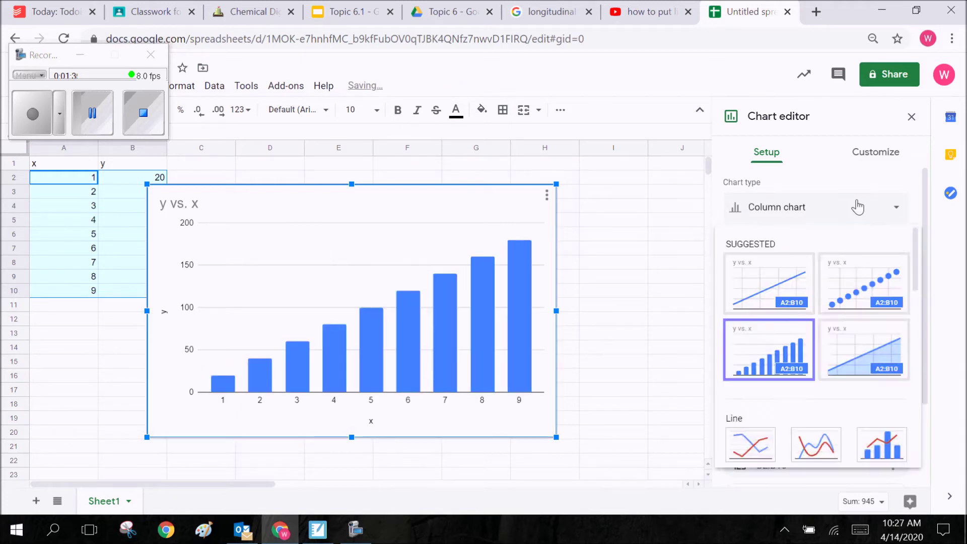
{"action": "left_click", "coordinate": [870, 343]}
{"action": "left_click", "coordinate": [851, 211]}
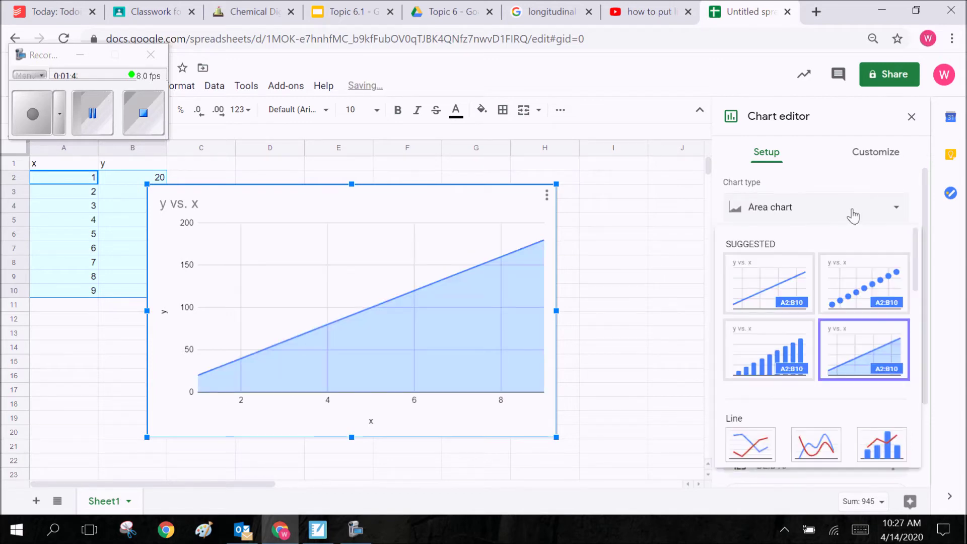
{"action": "left_click", "coordinate": [870, 287]}
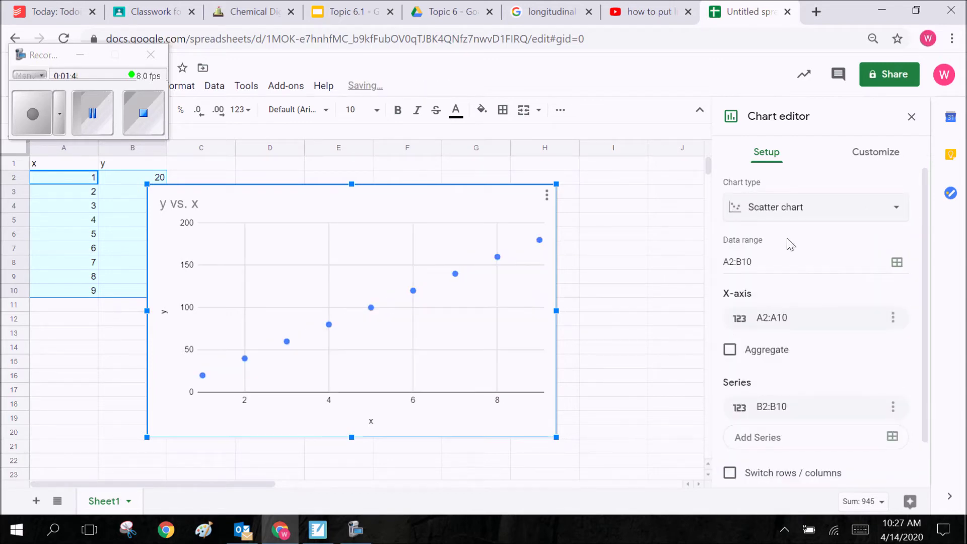
{"action": "left_click", "coordinate": [789, 218]}
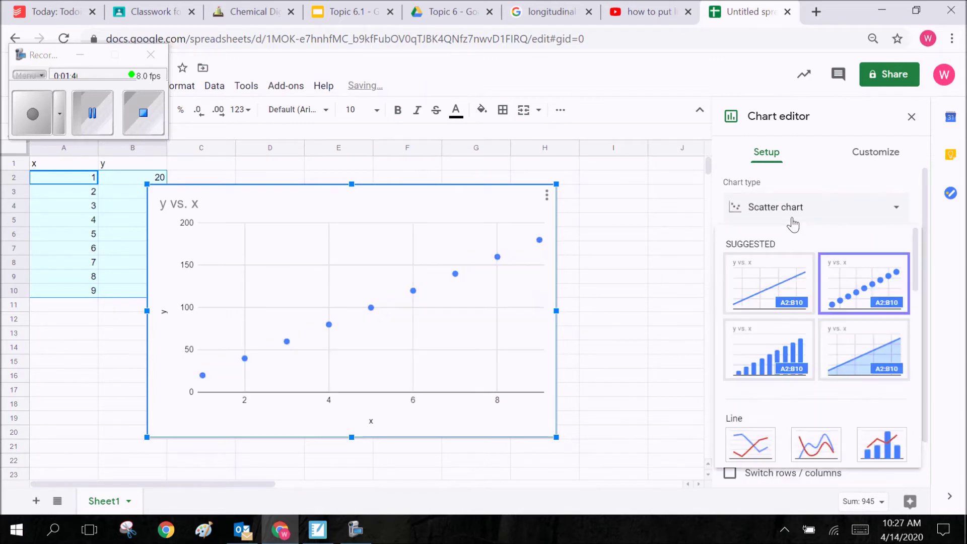
{"action": "left_click", "coordinate": [851, 350]}
{"action": "left_click", "coordinate": [854, 224]}
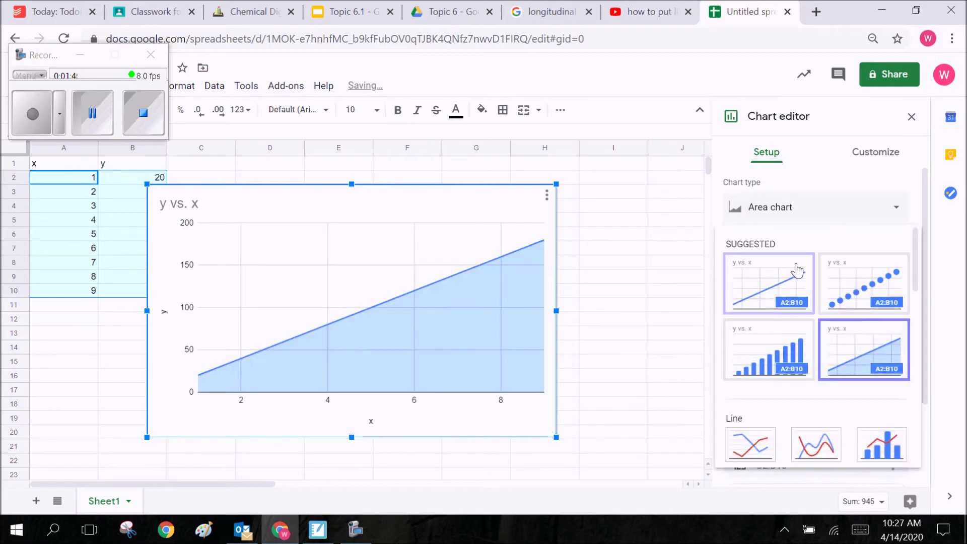
{"action": "left_click", "coordinate": [867, 290]}
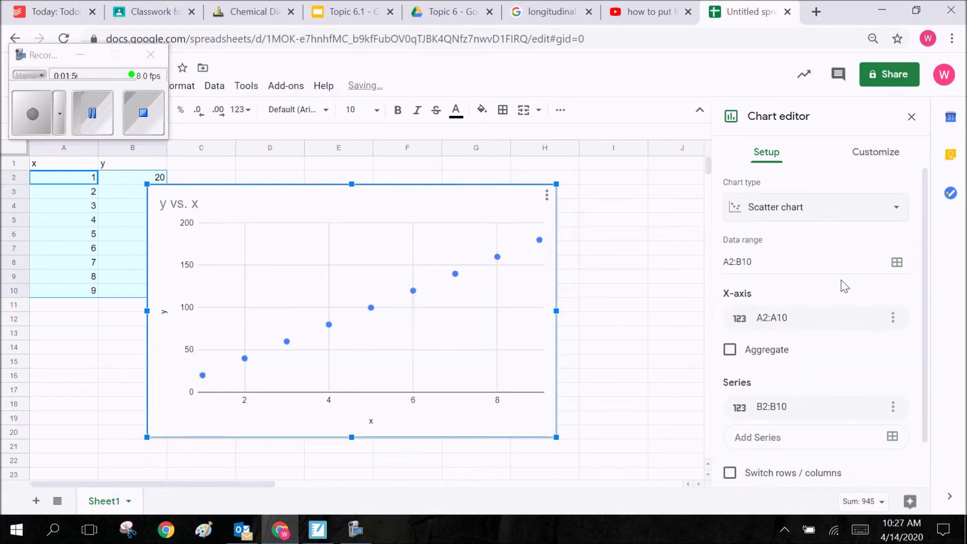
{"action": "left_click", "coordinate": [842, 225]}
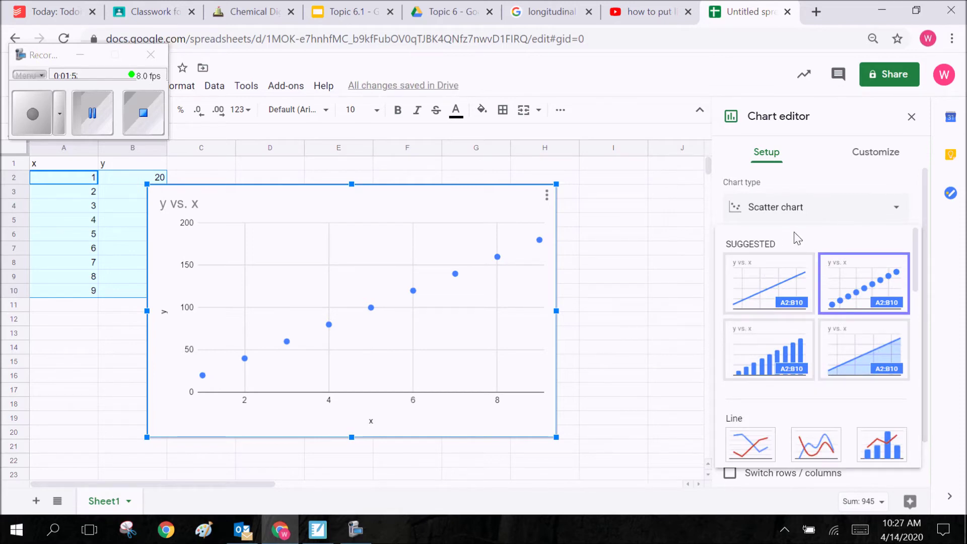
{"action": "left_click", "coordinate": [844, 179]}
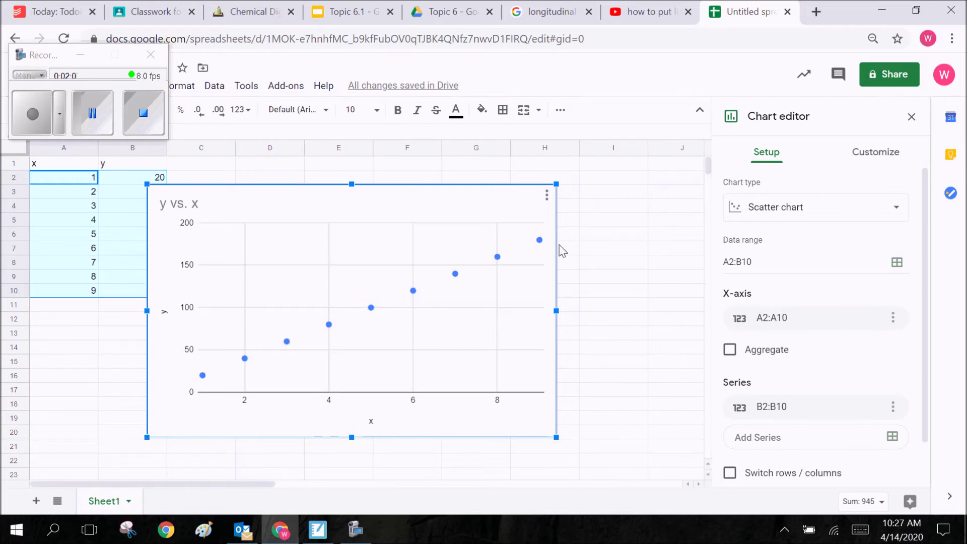
{"action": "left_click", "coordinate": [880, 165]}
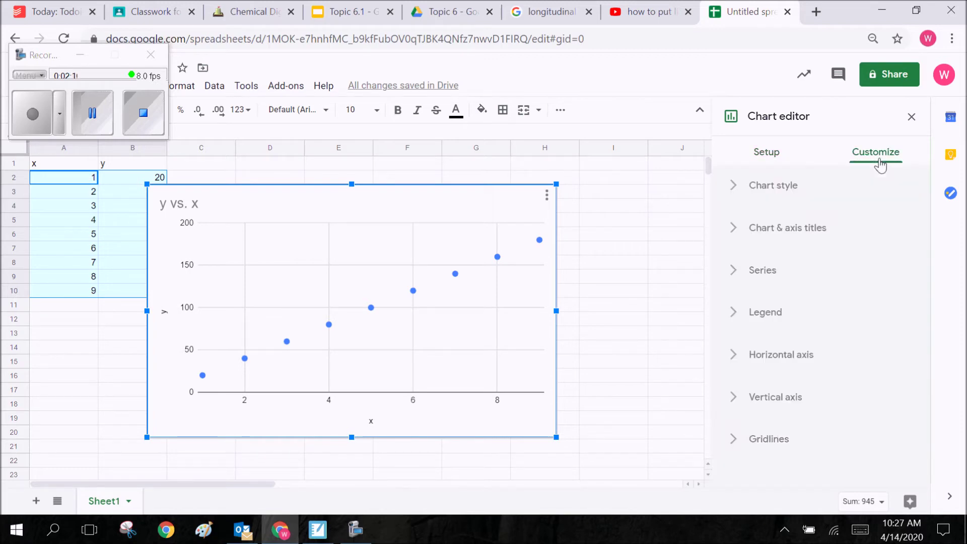
Expand the Chart & axis titles section in Customize, after briefly toggling Chart style
{"action": "left_click", "coordinate": [783, 198]}
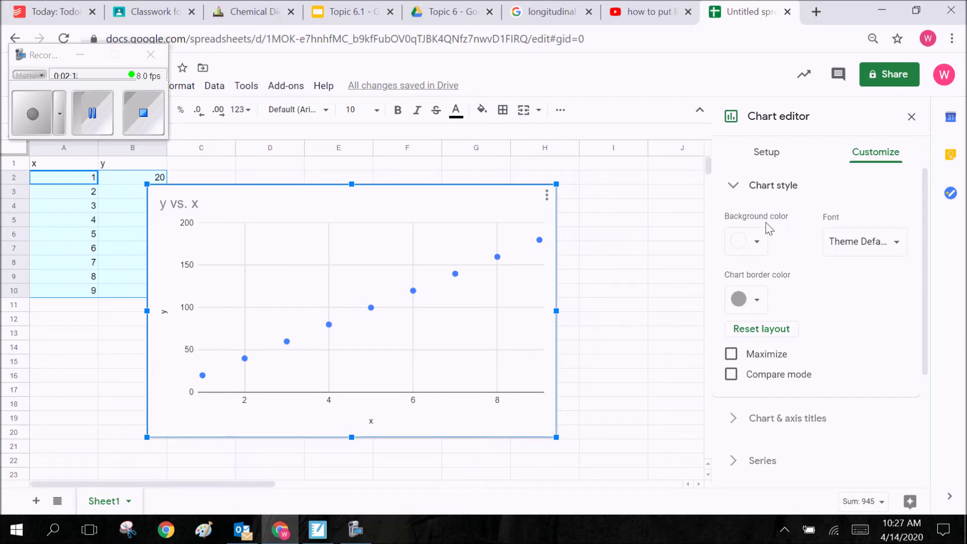
{"action": "left_click", "coordinate": [769, 186]}
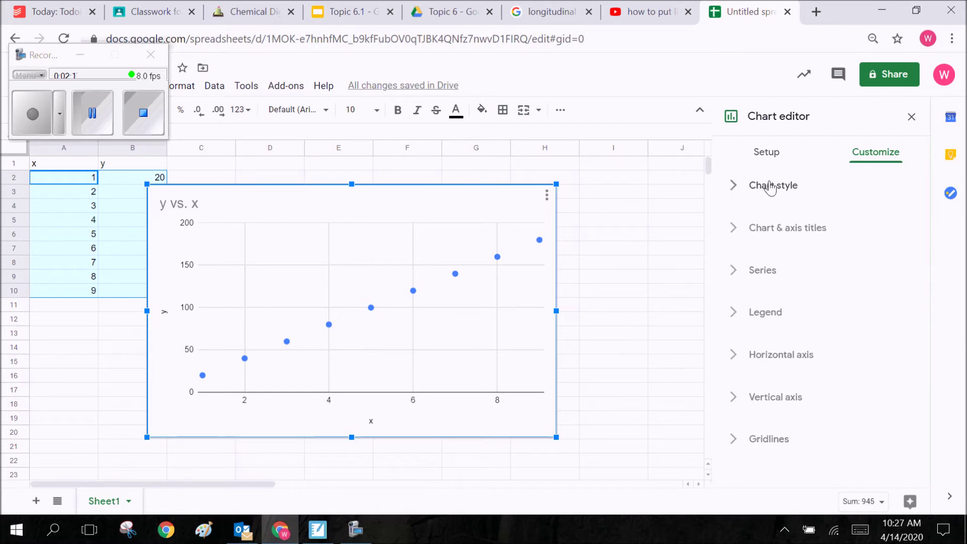
{"action": "left_click", "coordinate": [776, 229]}
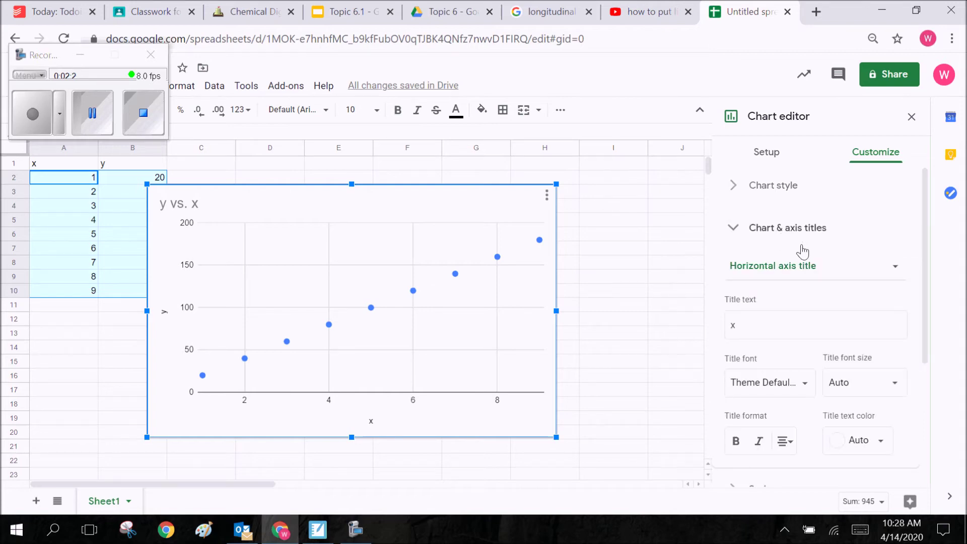
Replace the chart title 'y vs. x' with 'Test Chart Example'
{"action": "left_click", "coordinate": [837, 267]}
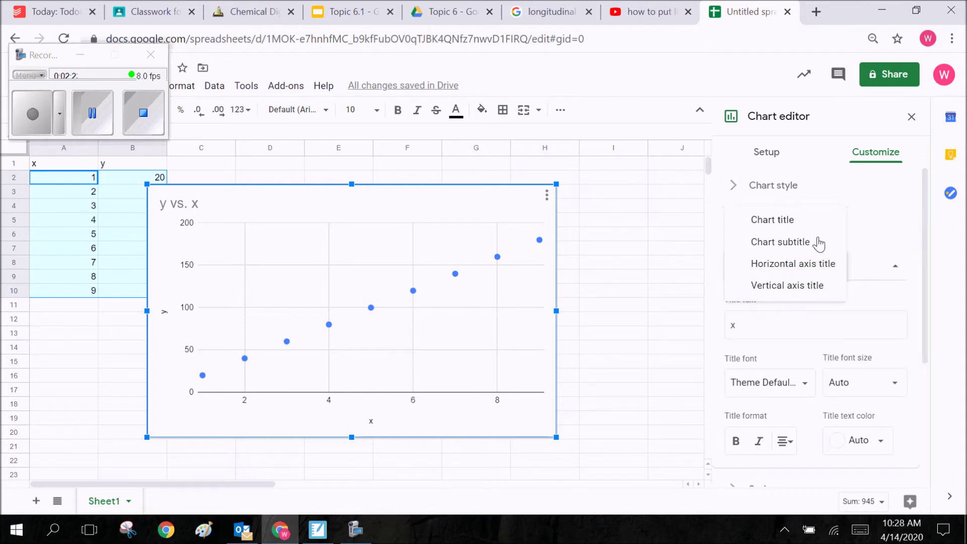
{"action": "left_click", "coordinate": [822, 220]}
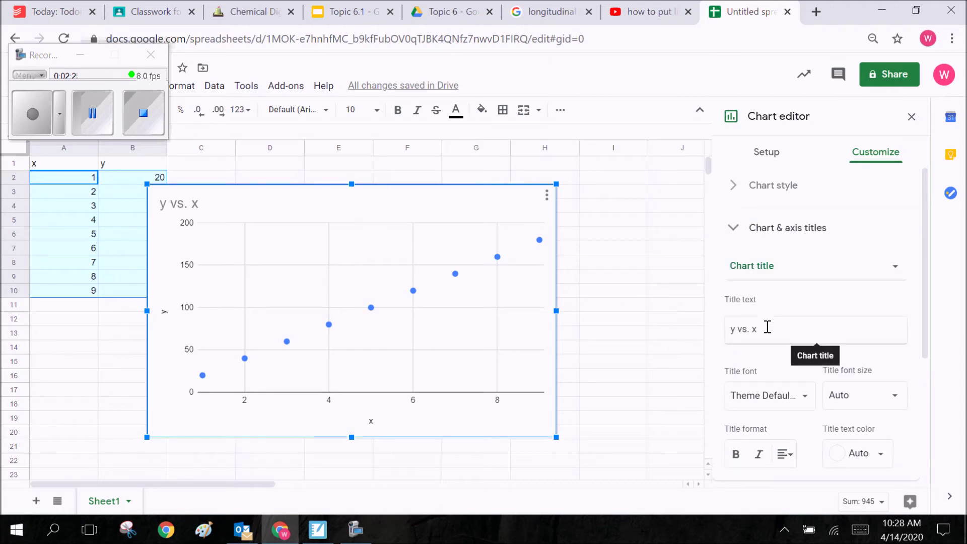
{"action": "left_click_drag", "start_coordinate": [766, 328], "coordinate": [729, 330]}
{"action": "key", "text": "BackSpace"}
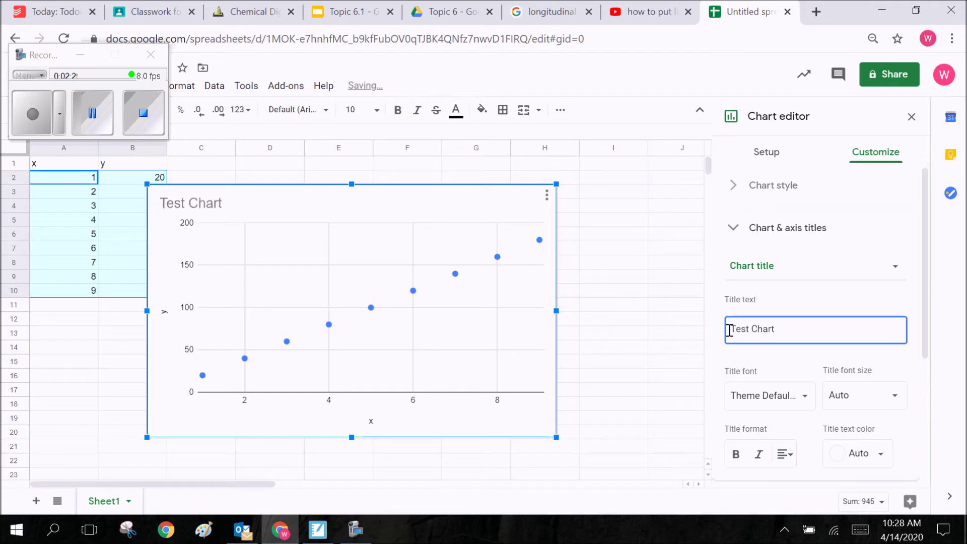
{"action": "type", "text": "Test Chart Example"}
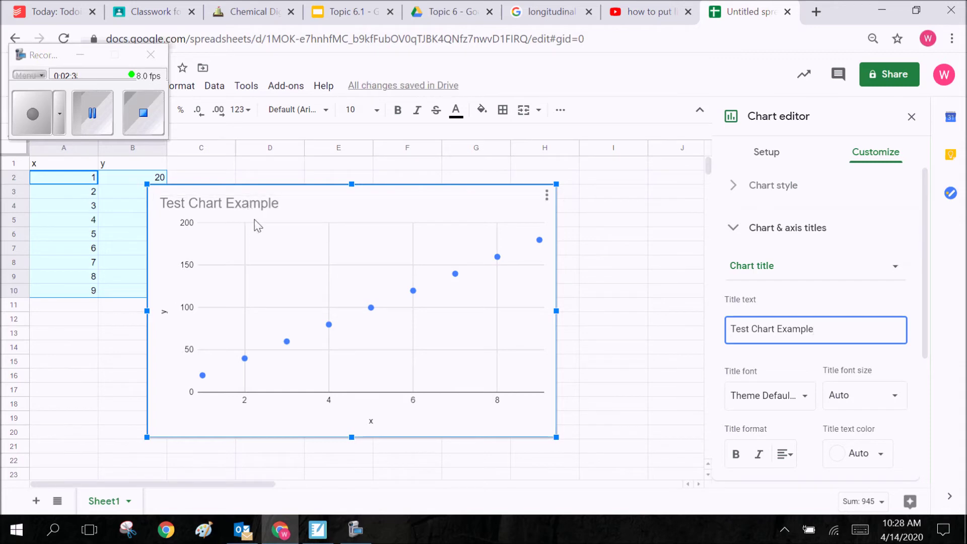
Set the horizontal axis title to 'Independent Variable (Units)'
{"action": "left_click", "coordinate": [827, 277]}
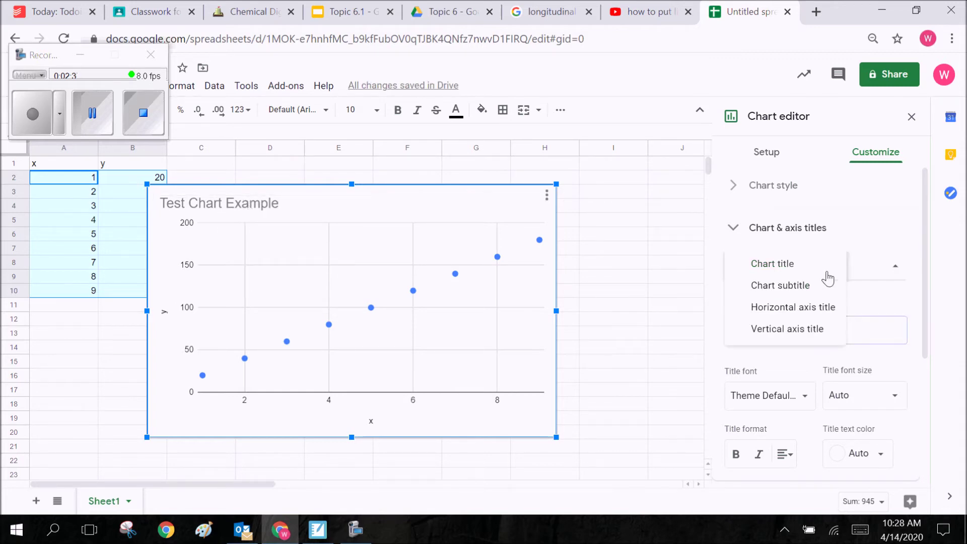
{"action": "left_click", "coordinate": [821, 309]}
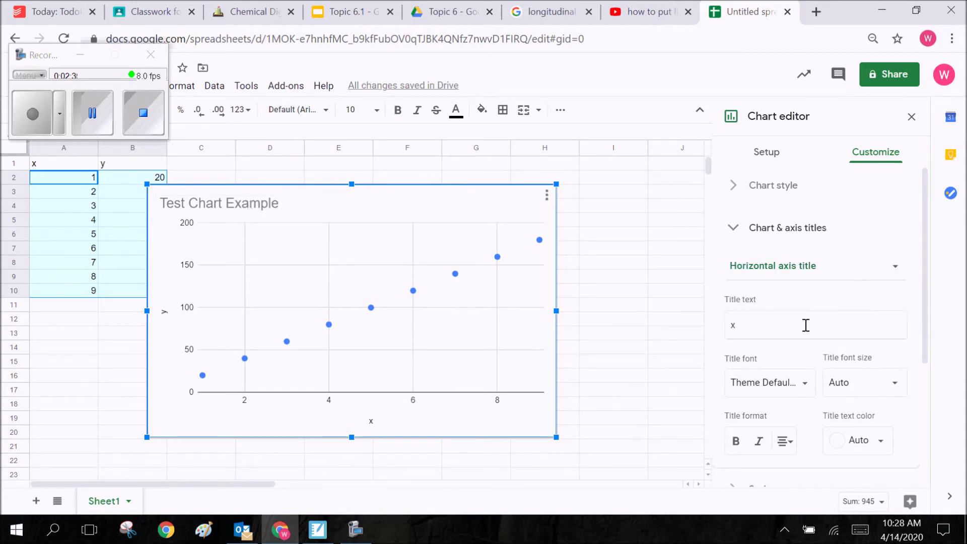
{"action": "left_click", "coordinate": [806, 325]}
{"action": "key", "text": "BackSpace"}
{"action": "type", "text": "Inde"}
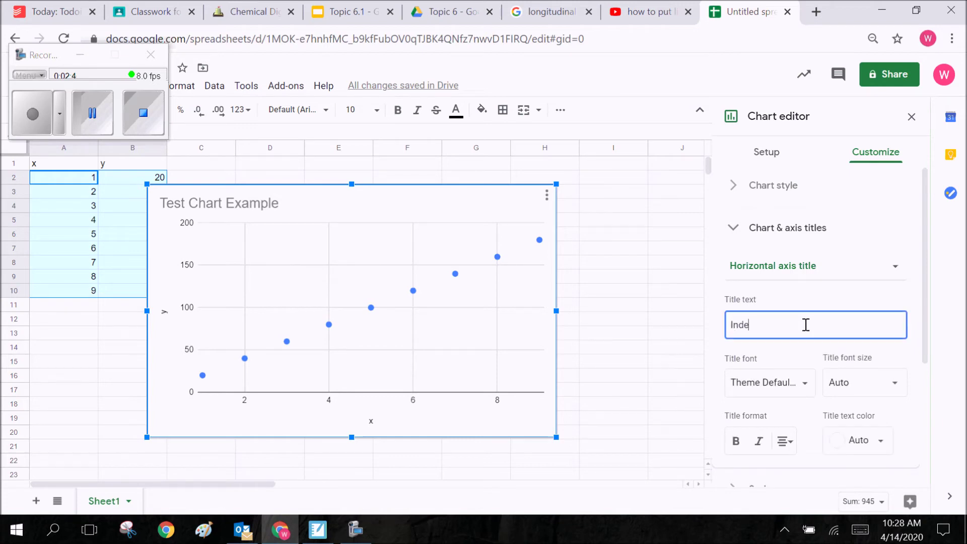
{"action": "type", "text": "pendent"}
{"action": "key", "text": "BackSpace"}
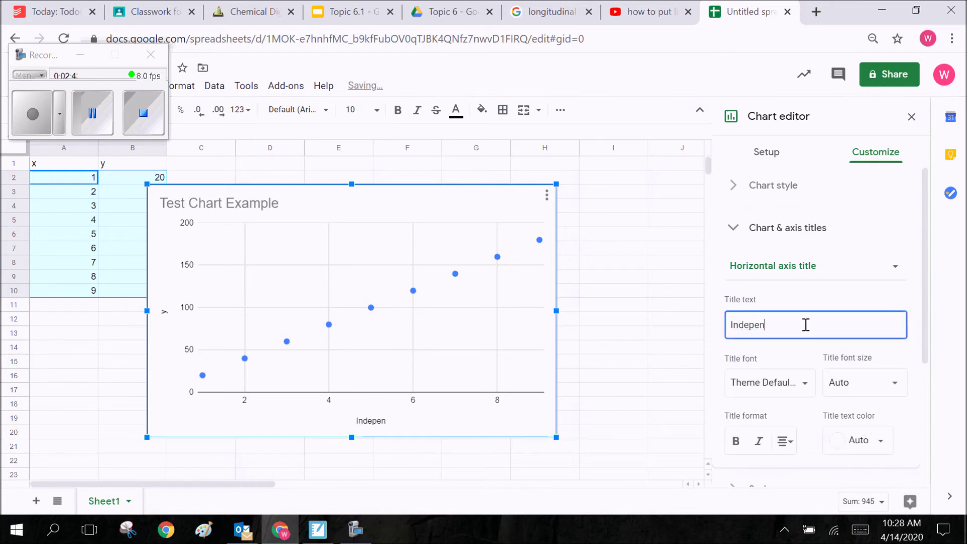
{"action": "type", "text": "dent Variable (Units"}
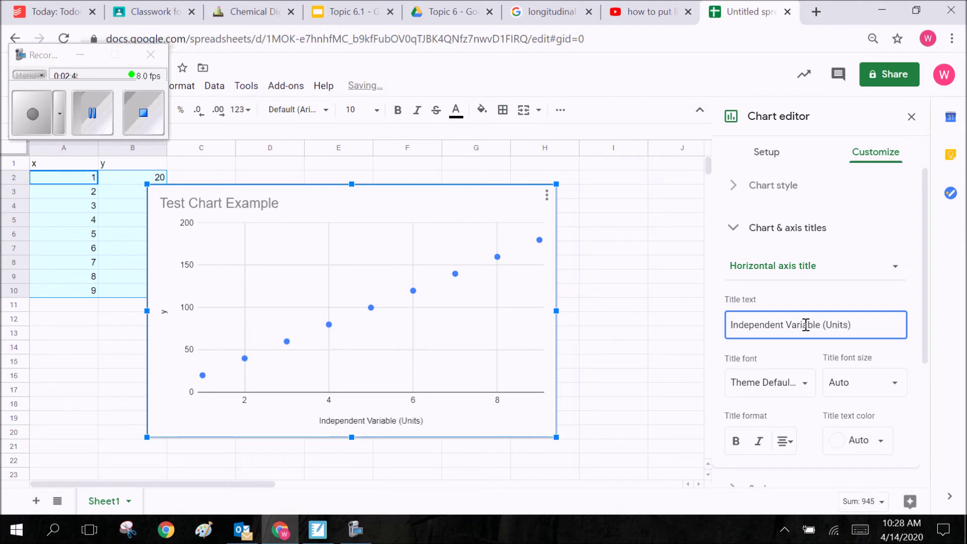
Set the vertical axis title to 'Dependent Variable (Units)' and collapse the titles section
{"action": "left_click", "coordinate": [892, 268]}
{"action": "left_click", "coordinate": [826, 288]}
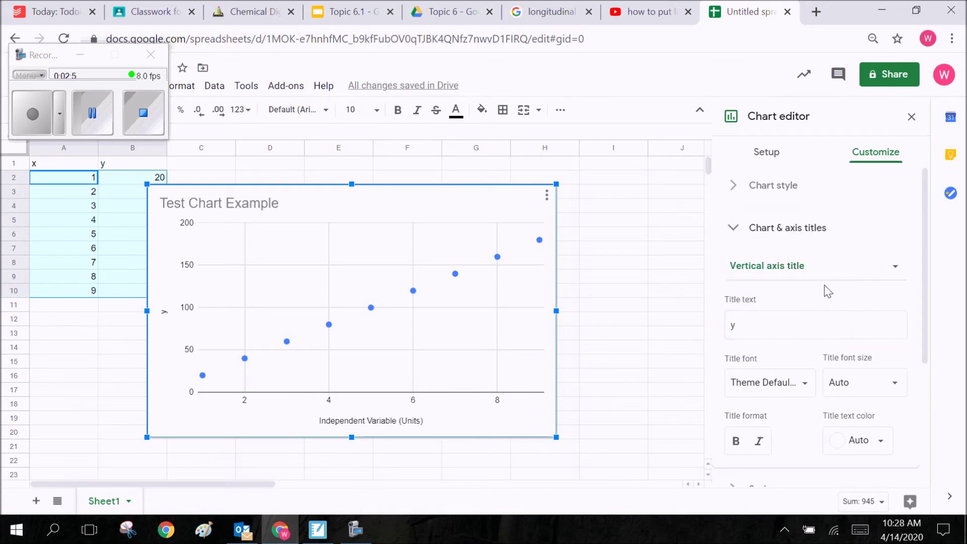
{"action": "double_click", "coordinate": [797, 323]}
{"action": "type", "text": "Depe"}
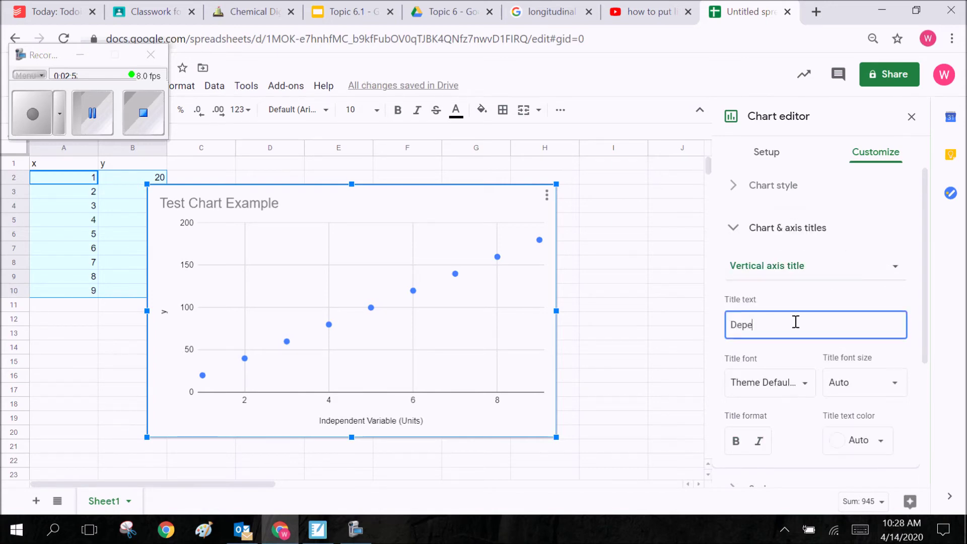
{"action": "type", "text": "dendent"}
{"action": "key", "text": "BackSpace"}
{"action": "key", "text": "BackSpace"}
{"action": "key", "text": "BackSpace"}
{"action": "key", "text": "BackSpace"}
{"action": "key", "text": "BackSpace"}
{"action": "type", "text": "ndent Variable (Units"}
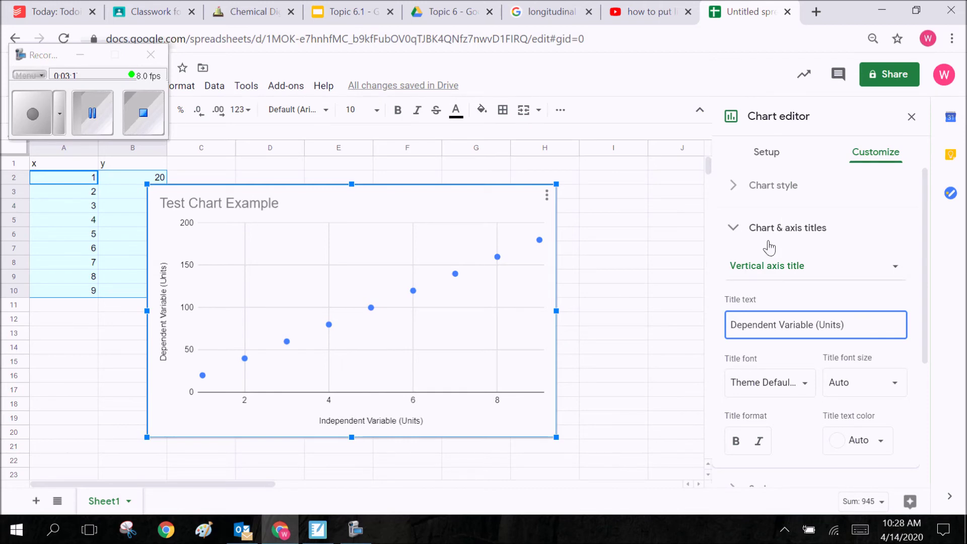
{"action": "left_click", "coordinate": [802, 237]}
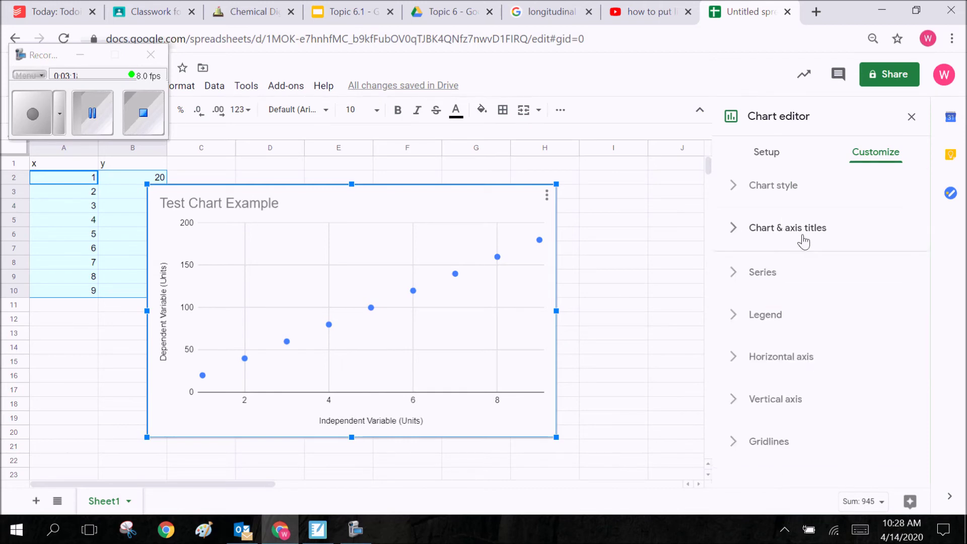
Review the Vertical axis options, then collapse that section again
{"action": "left_click", "coordinate": [774, 403]}
{"action": "scroll", "coordinate": [795, 402], "scroll_direction": "down", "scroll_amount": 4}
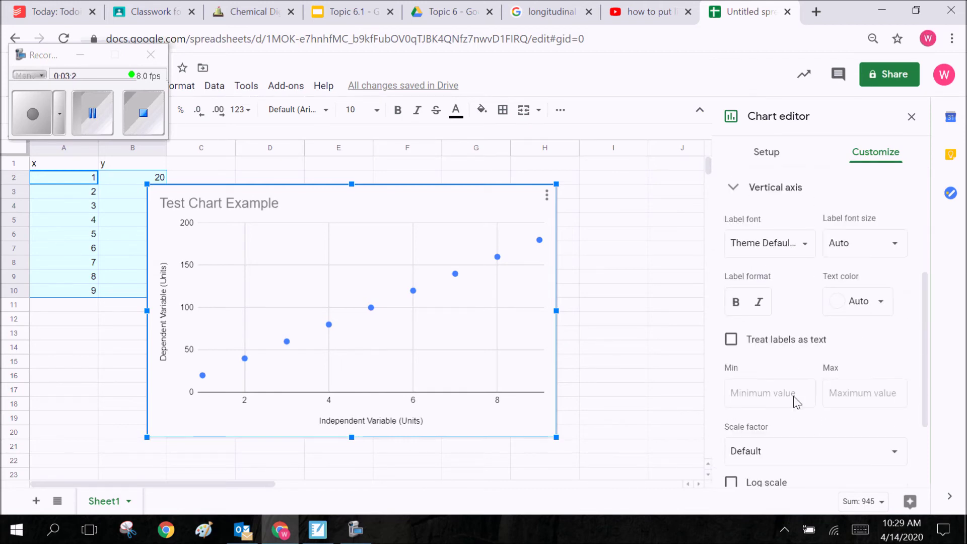
{"action": "scroll", "coordinate": [796, 305], "scroll_direction": "up", "scroll_amount": 1}
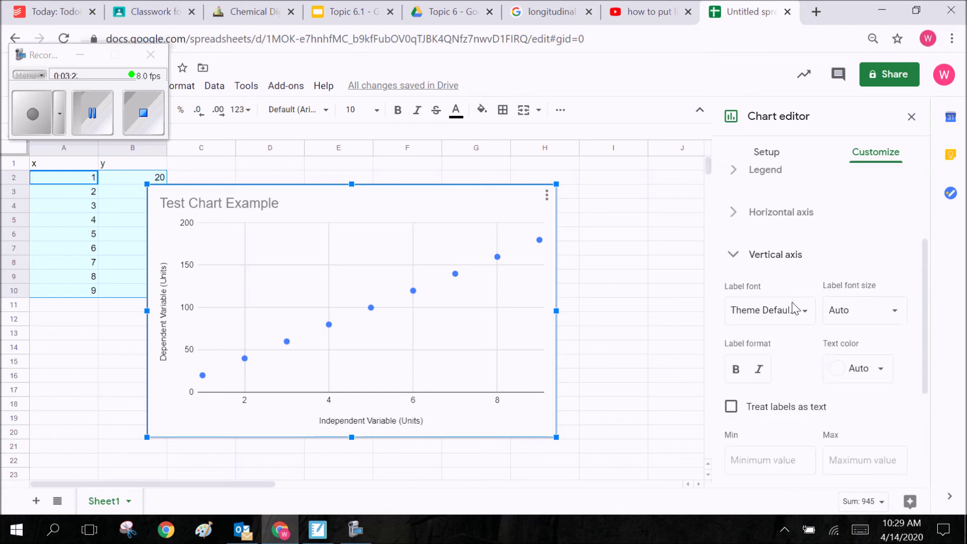
{"action": "left_click", "coordinate": [795, 265]}
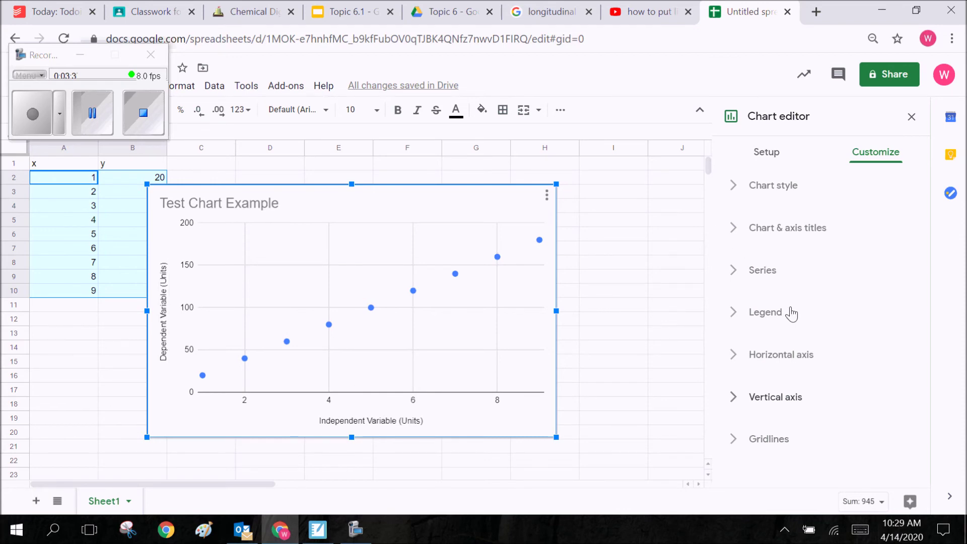
Colour the series data points green, after briefly trying red
{"action": "left_click", "coordinate": [814, 272]}
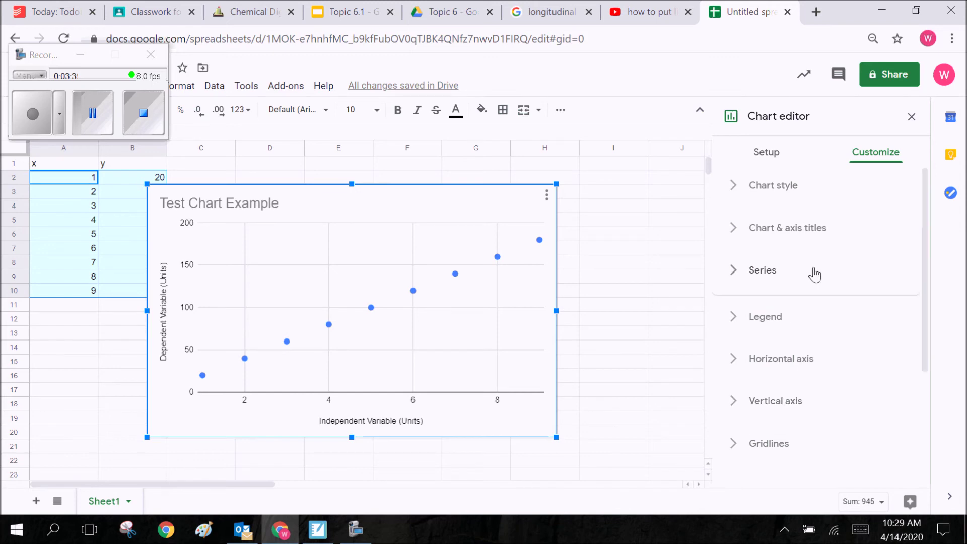
{"action": "scroll", "coordinate": [815, 364], "scroll_direction": "down", "scroll_amount": 1}
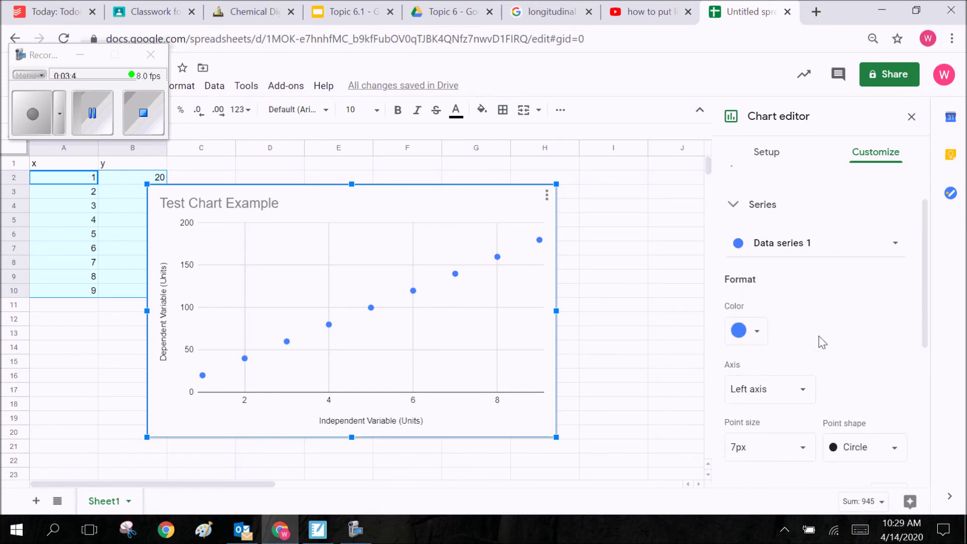
{"action": "left_click", "coordinate": [758, 333]}
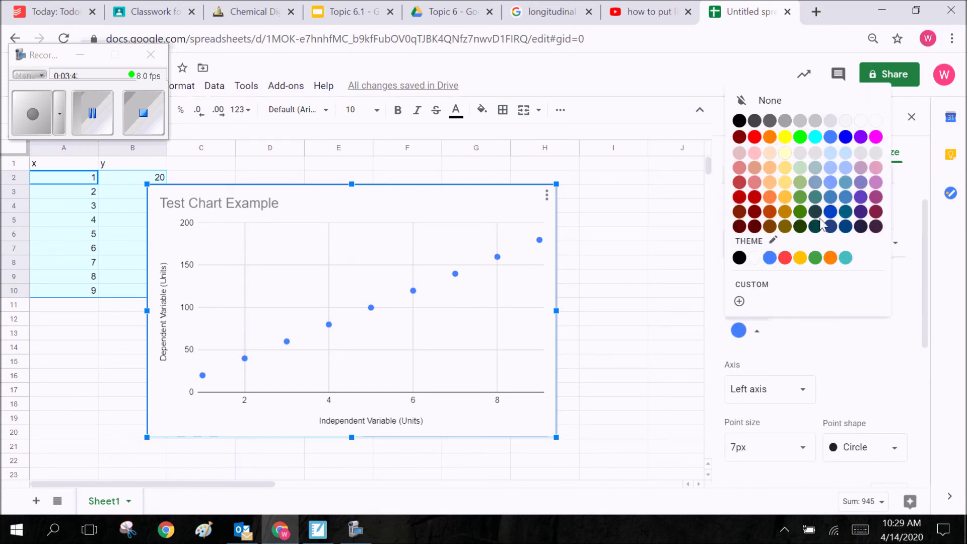
{"action": "left_click", "coordinate": [755, 137]}
{"action": "left_click", "coordinate": [758, 331]}
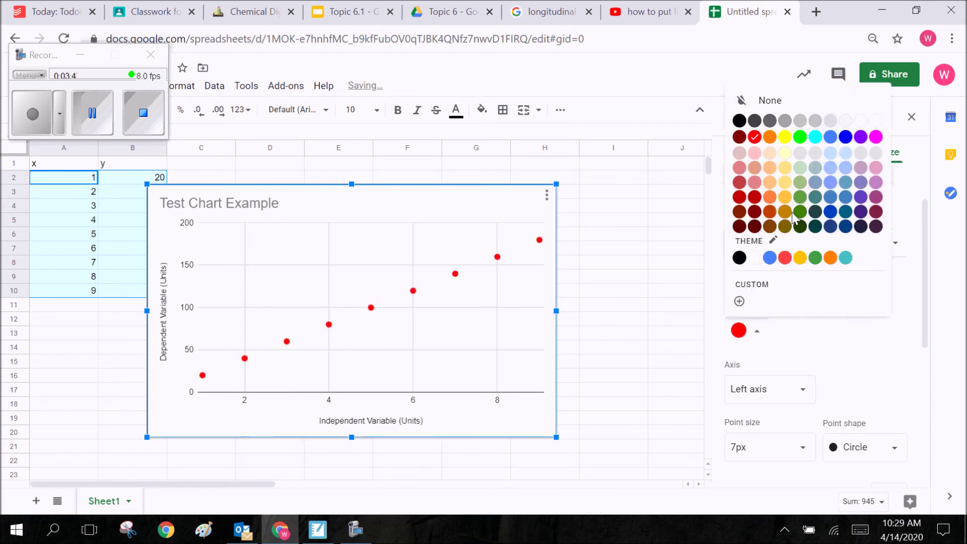
{"action": "left_click", "coordinate": [802, 197]}
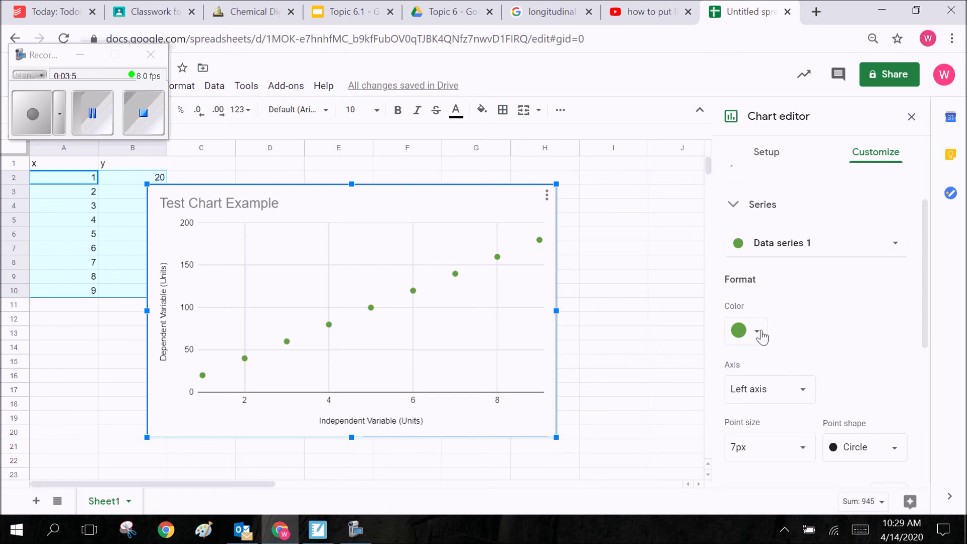
Change the data points' shape to Triangle
{"action": "left_click", "coordinate": [867, 444]}
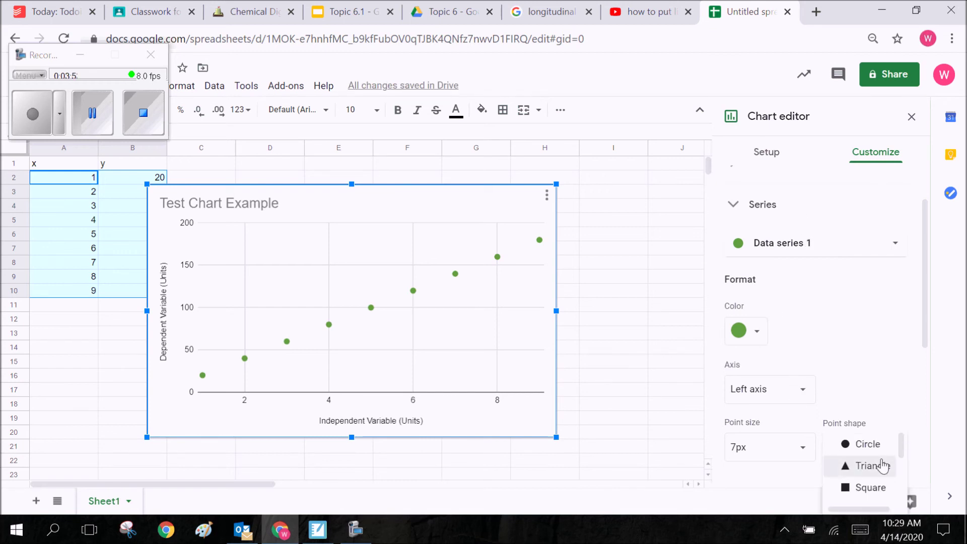
{"action": "left_click", "coordinate": [879, 466]}
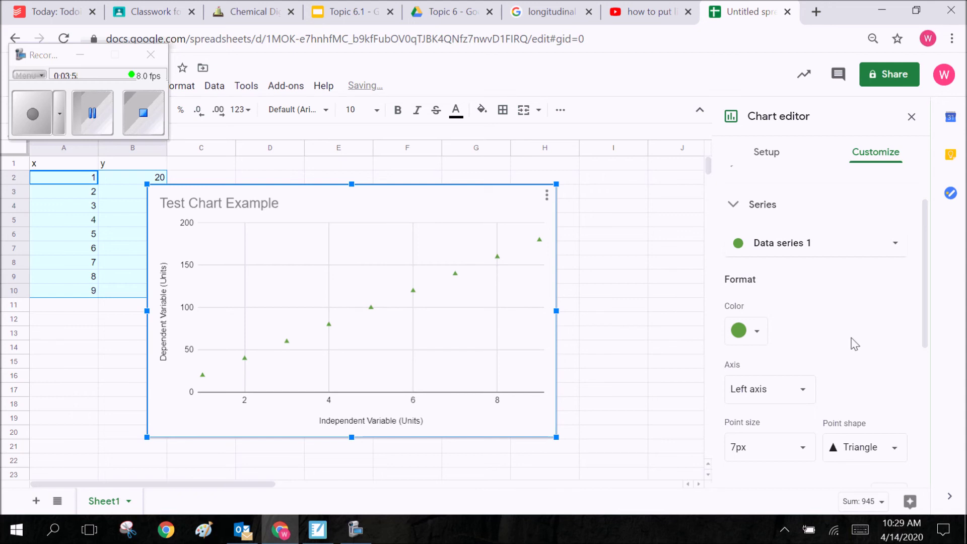
{"action": "scroll", "coordinate": [851, 328], "scroll_direction": "down", "scroll_amount": 2}
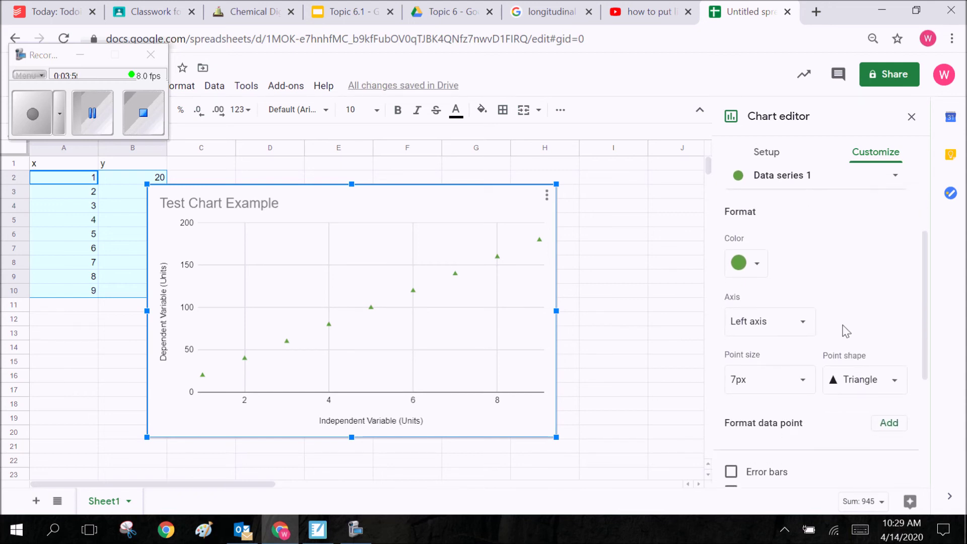
{"action": "scroll", "coordinate": [812, 324], "scroll_direction": "down", "scroll_amount": 1}
{"action": "scroll", "coordinate": [813, 324], "scroll_direction": "down", "scroll_amount": 2}
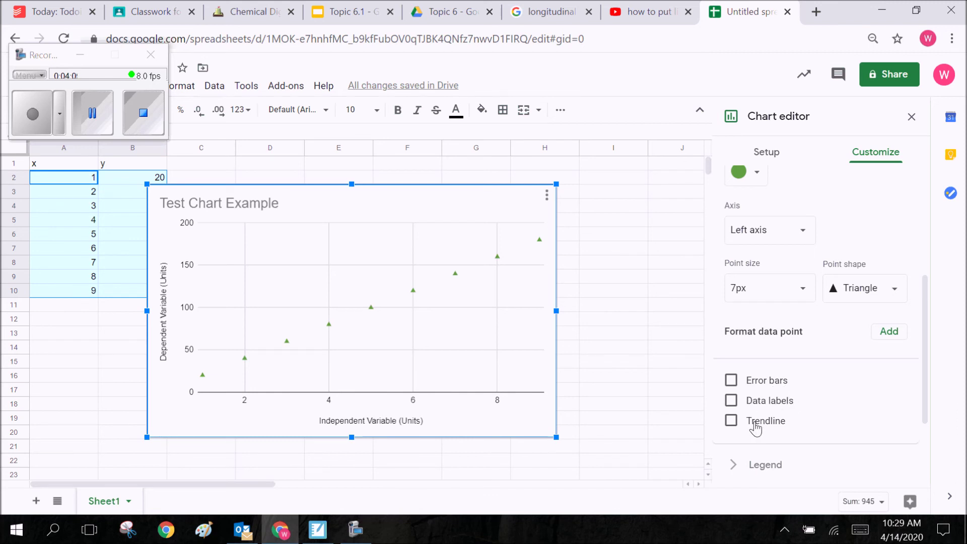
Add a linear trendline and set its line opacity to 40% after trying 100% and 10%
{"action": "left_click", "coordinate": [732, 421]}
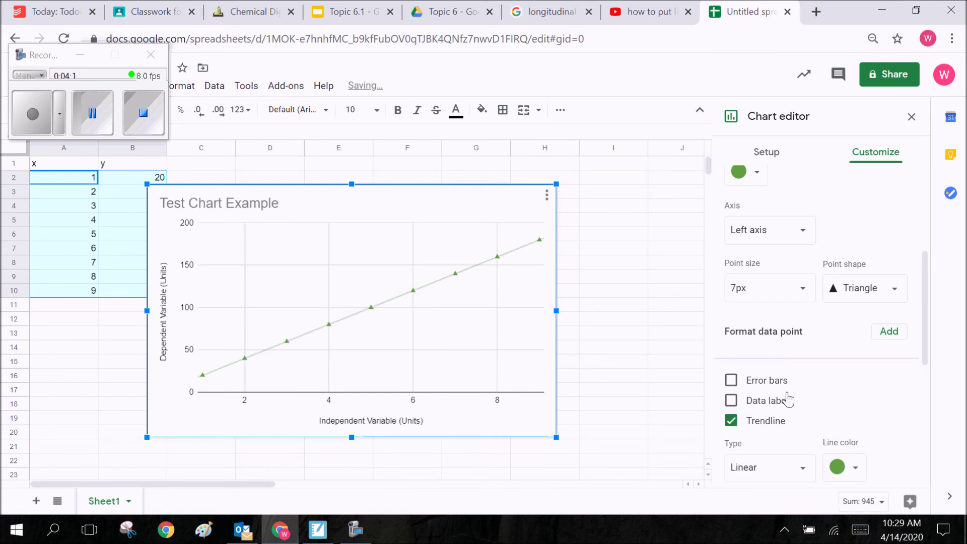
{"action": "scroll", "coordinate": [870, 398], "scroll_direction": "down", "scroll_amount": 3}
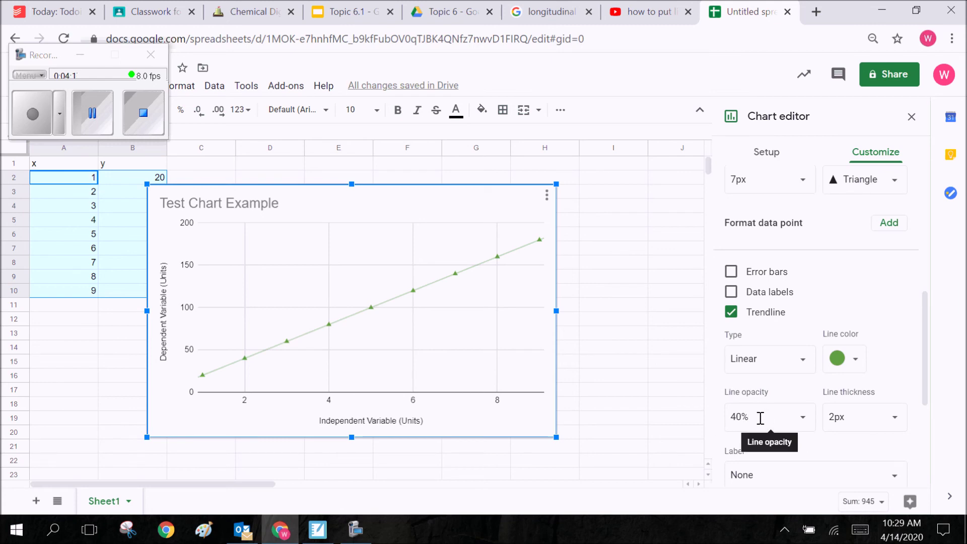
{"action": "left_click", "coordinate": [807, 426]}
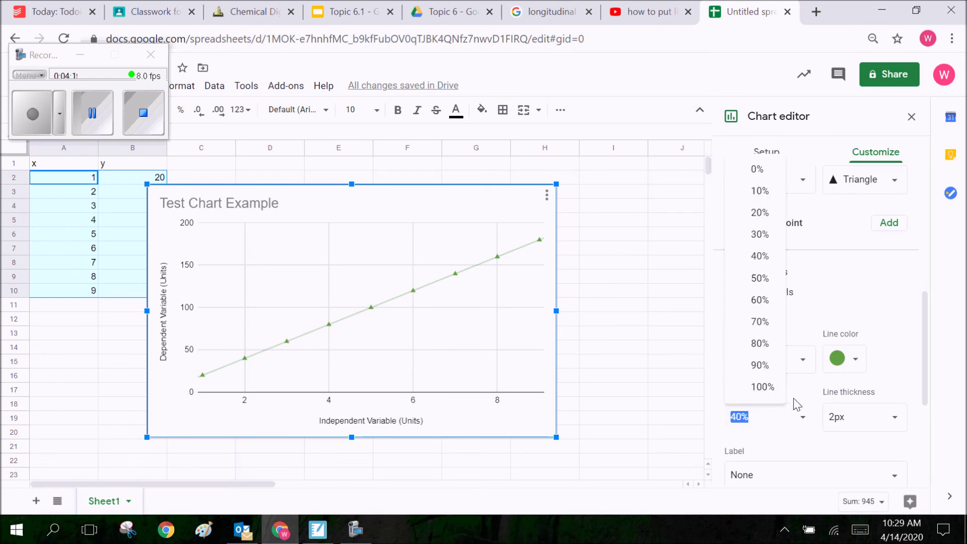
{"action": "left_click", "coordinate": [762, 387]}
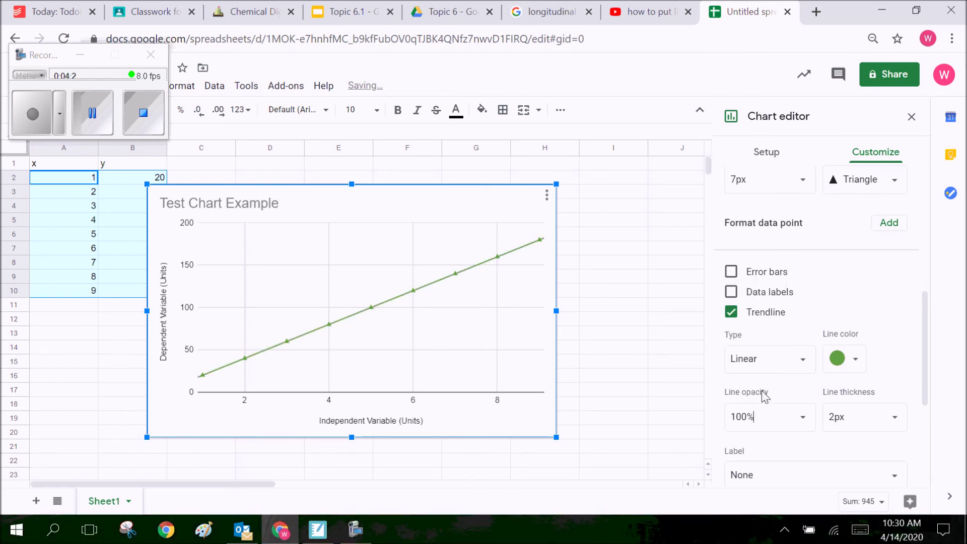
{"action": "left_click", "coordinate": [799, 415]}
{"action": "left_click", "coordinate": [752, 189]}
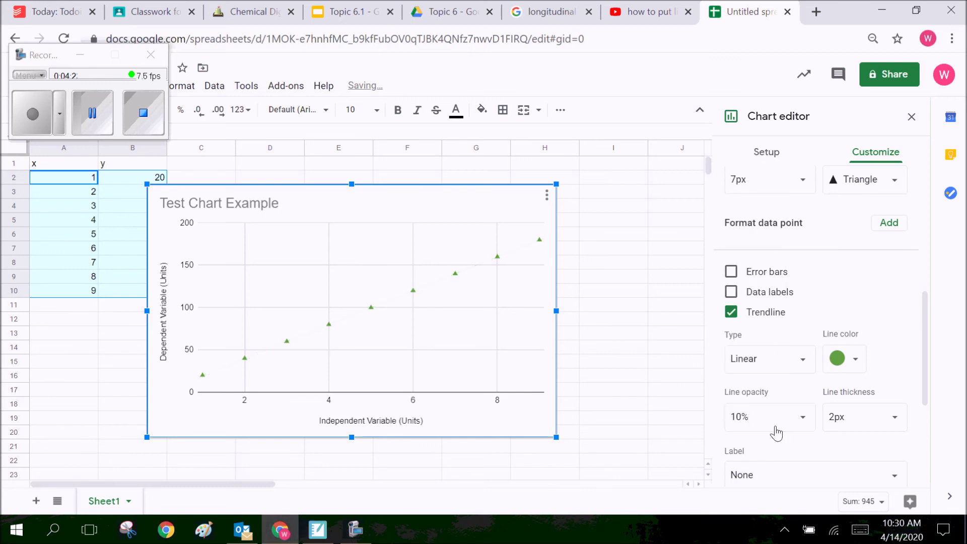
{"action": "left_click", "coordinate": [799, 425]}
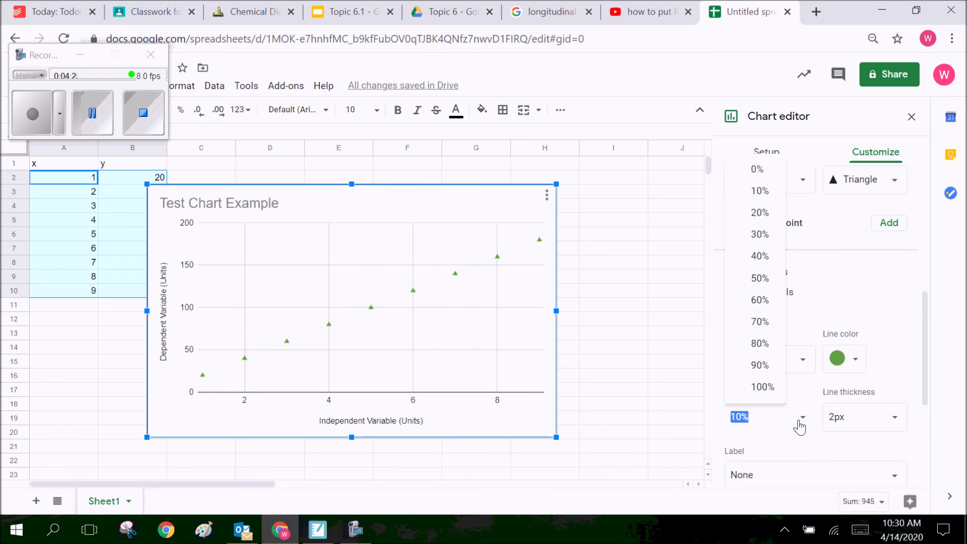
{"action": "left_click", "coordinate": [760, 256]}
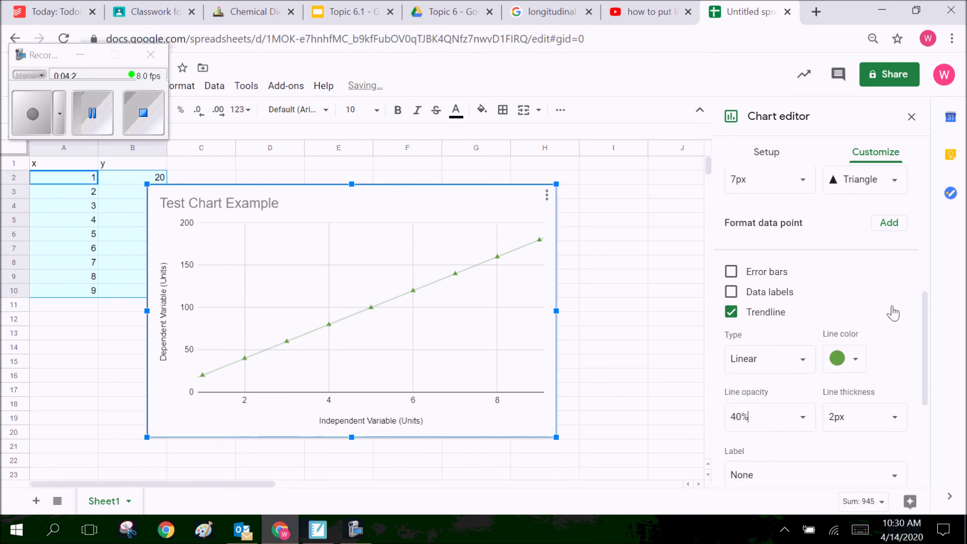
{"action": "scroll", "coordinate": [892, 313], "scroll_direction": "down", "scroll_amount": 2}
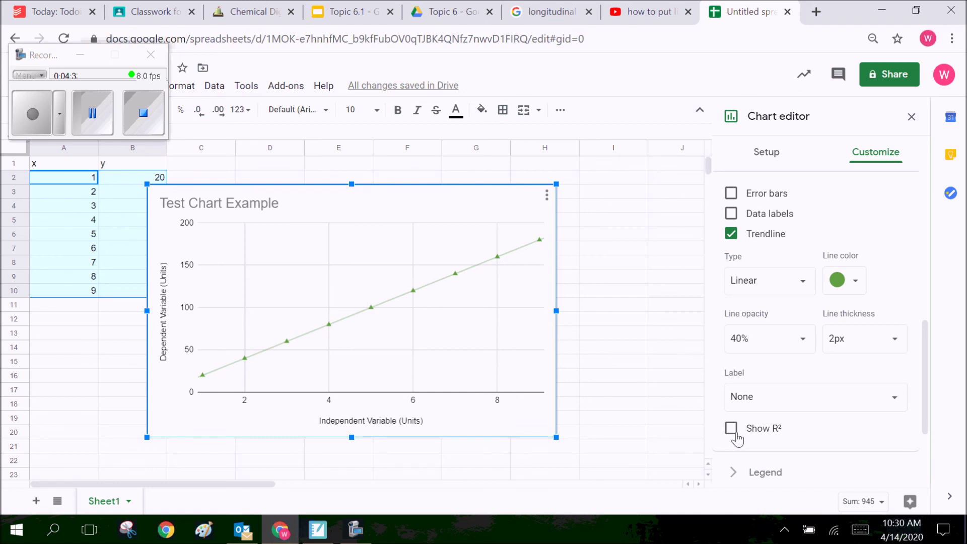
Turn on Show R² for the trendline so the legend reads R² = 1
{"action": "left_click", "coordinate": [733, 431]}
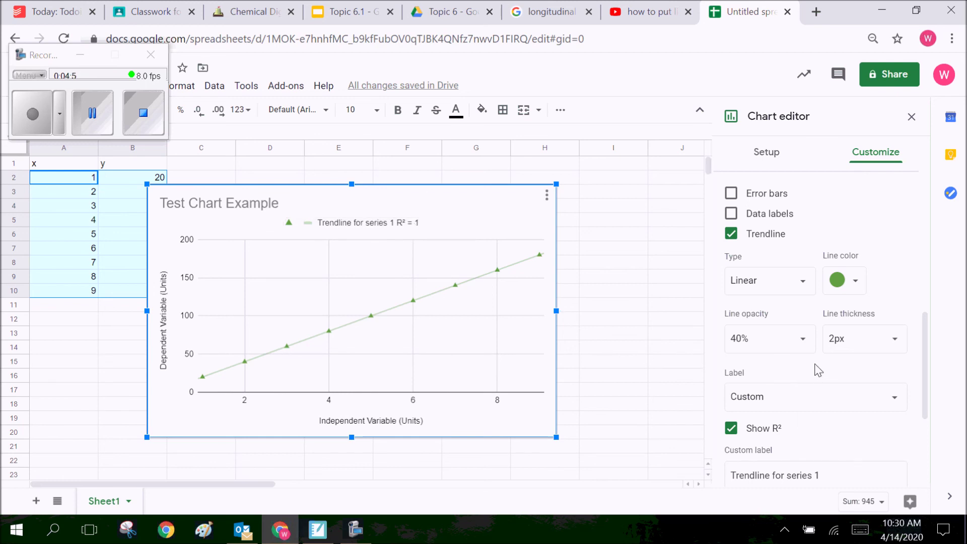
{"action": "scroll", "coordinate": [818, 369], "scroll_direction": "down", "scroll_amount": 2}
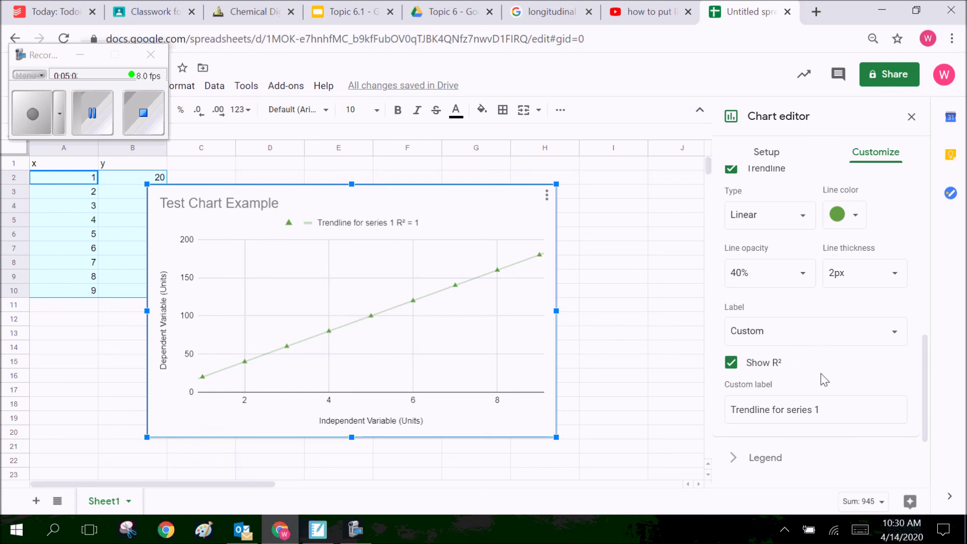
{"action": "scroll", "coordinate": [824, 380], "scroll_direction": "up", "scroll_amount": 6}
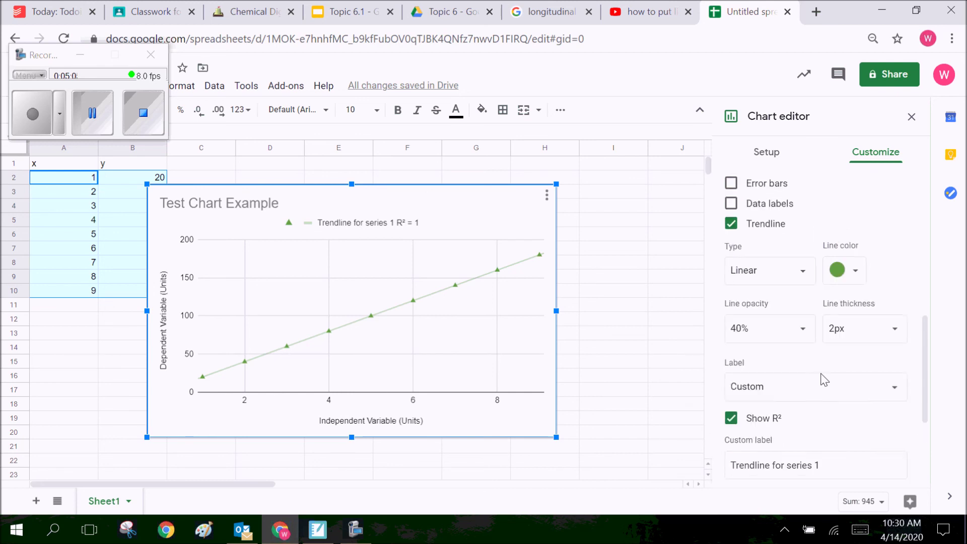
{"action": "scroll", "coordinate": [824, 380], "scroll_direction": "up", "scroll_amount": 3}
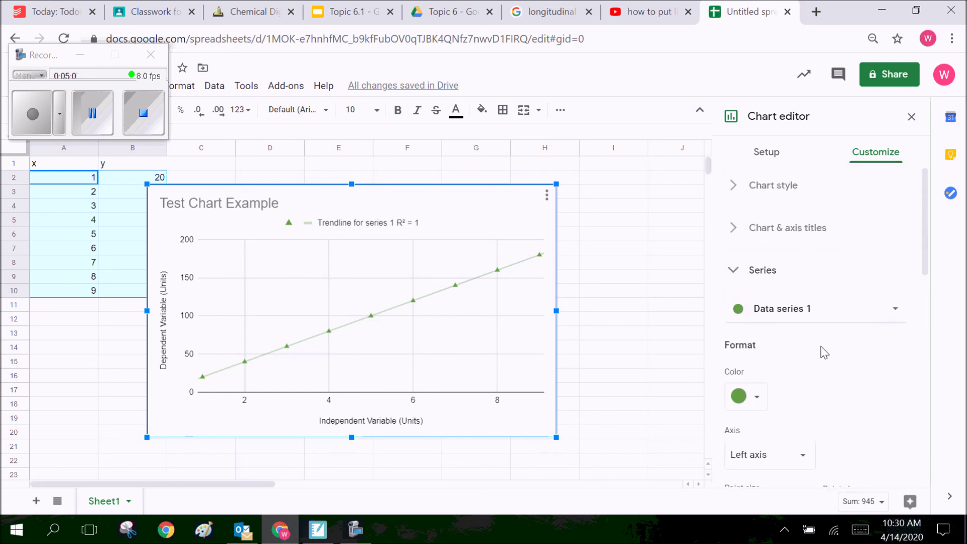